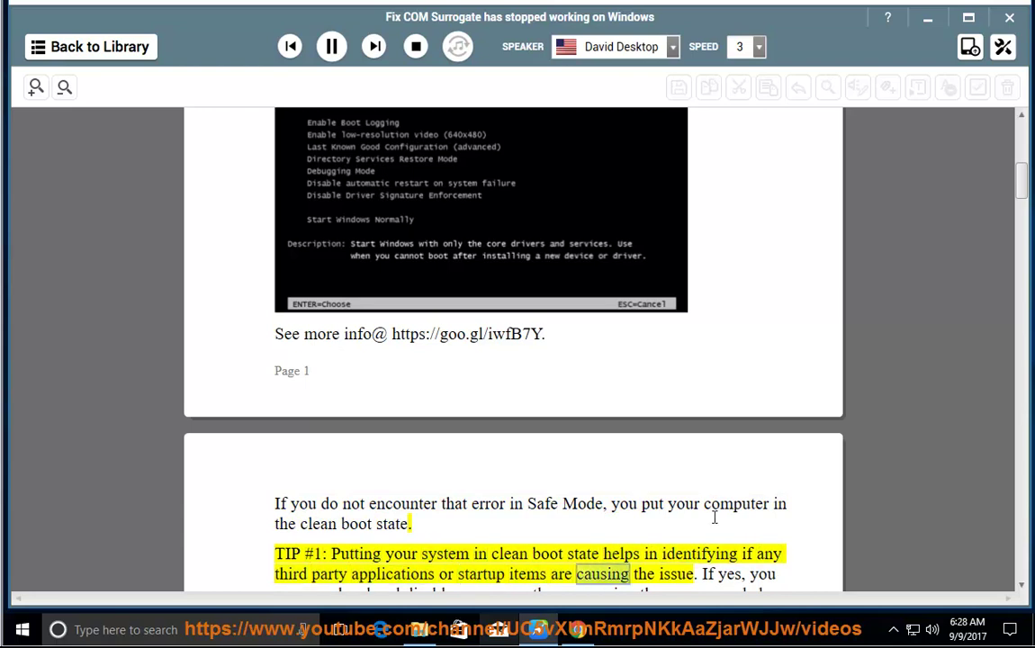
# Open Task Manager to view the list of startup programs, and return to the guide document
pyautogui.rightClick(702, 630)
pyautogui.click(762, 549)
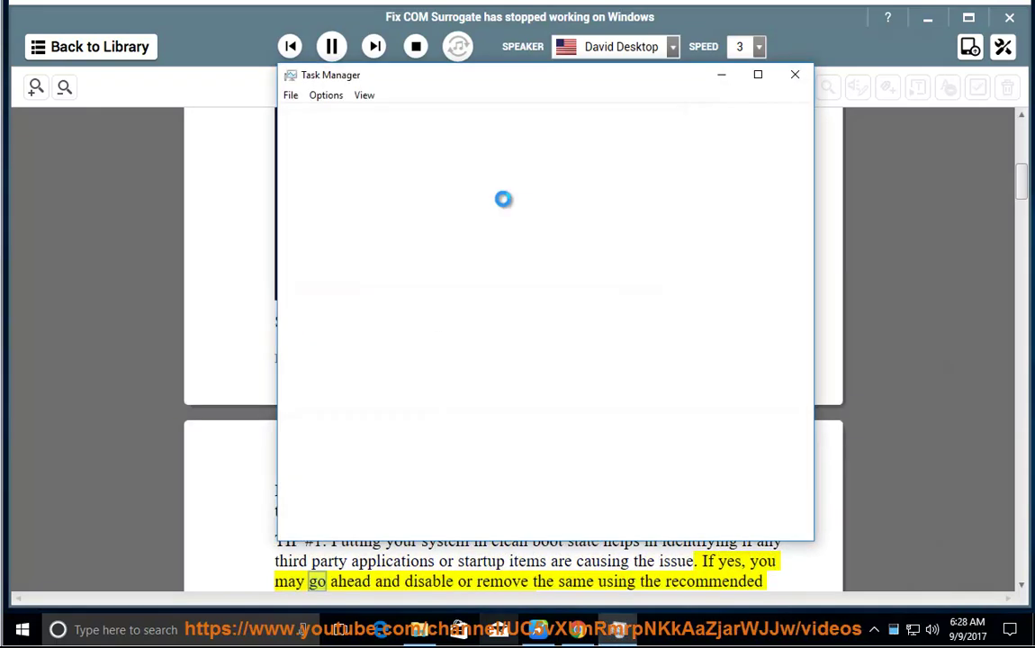
pyautogui.click(473, 115)
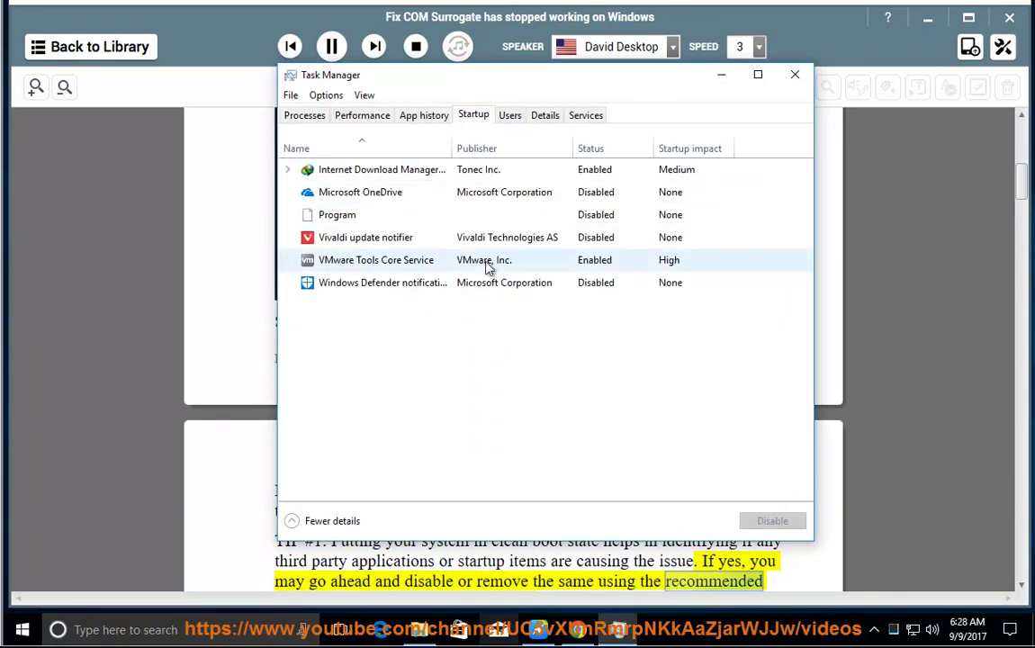
pyautogui.click(856, 471)
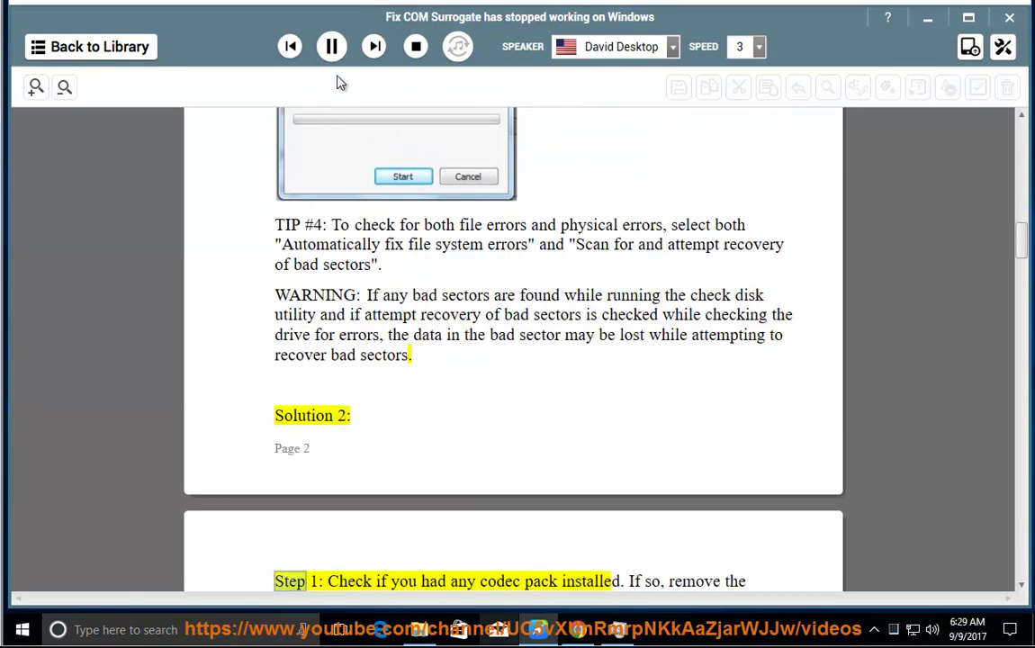
# Pause the read-aloud and highlight the Step 1 instructions with both regsvr32 commands under Solution 1
pyautogui.click(331, 46)
pyautogui.scroll(10, 774, 360)
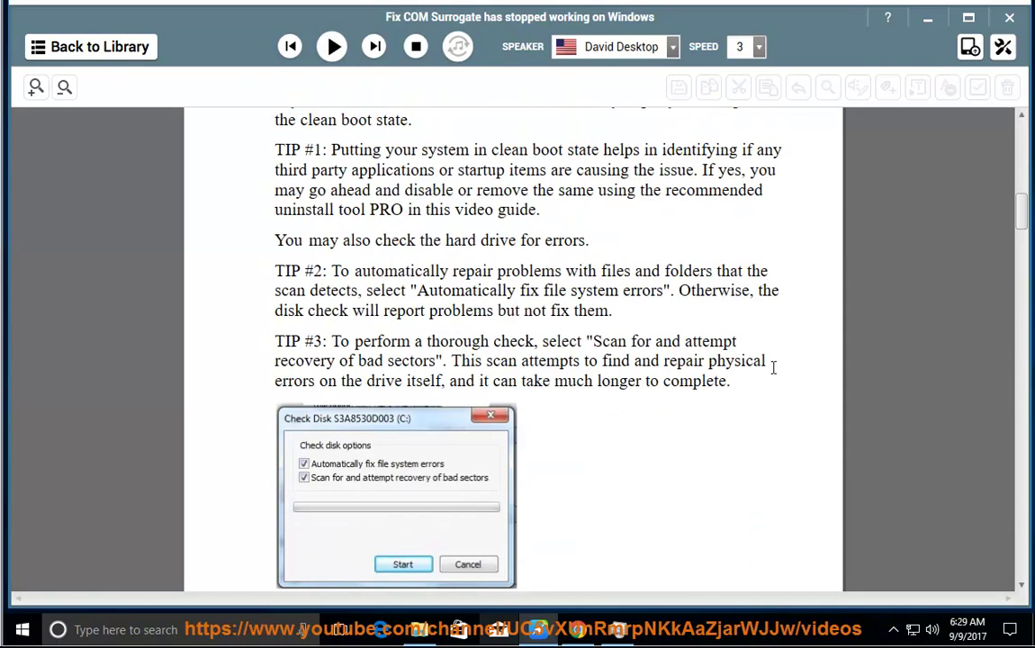
pyautogui.scroll(4, 772, 367)
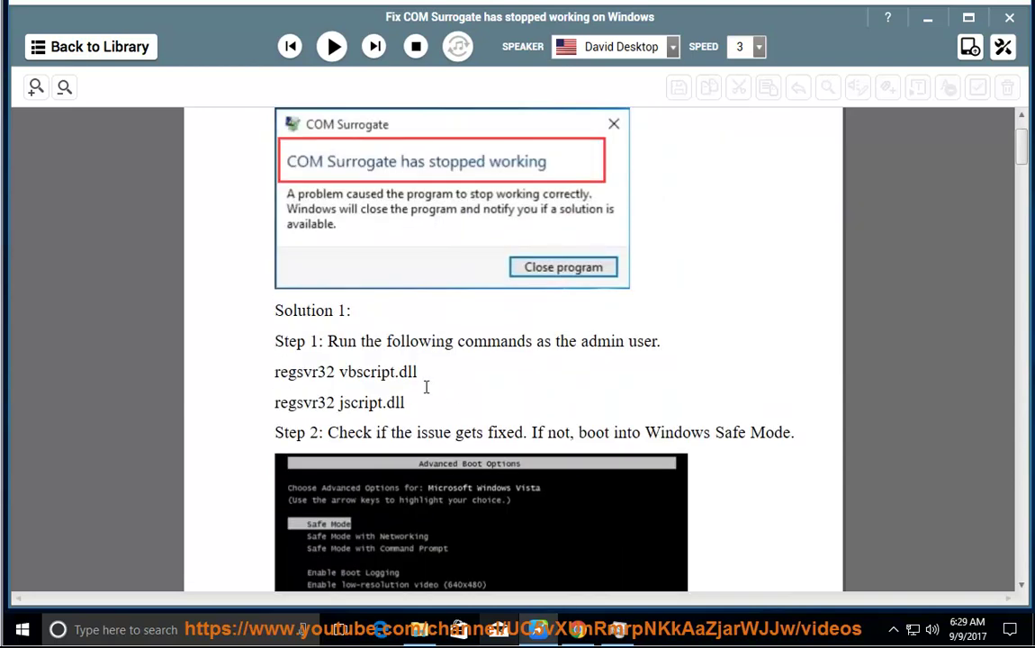
pyautogui.moveTo(369, 338); pyautogui.dragTo(594, 396)
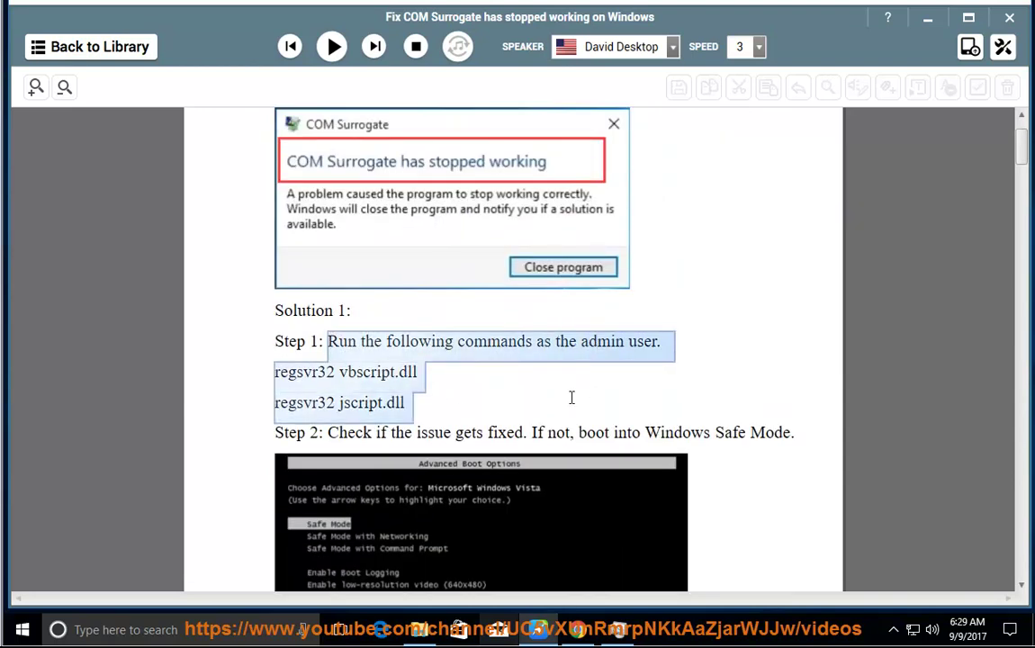
# Copy the command "regsvr32 vbscript.dll" from Step 1 of Solution 1 in the guide
pyautogui.click(417, 371)
pyautogui.moveTo(417, 371); pyautogui.dragTo(270, 380)
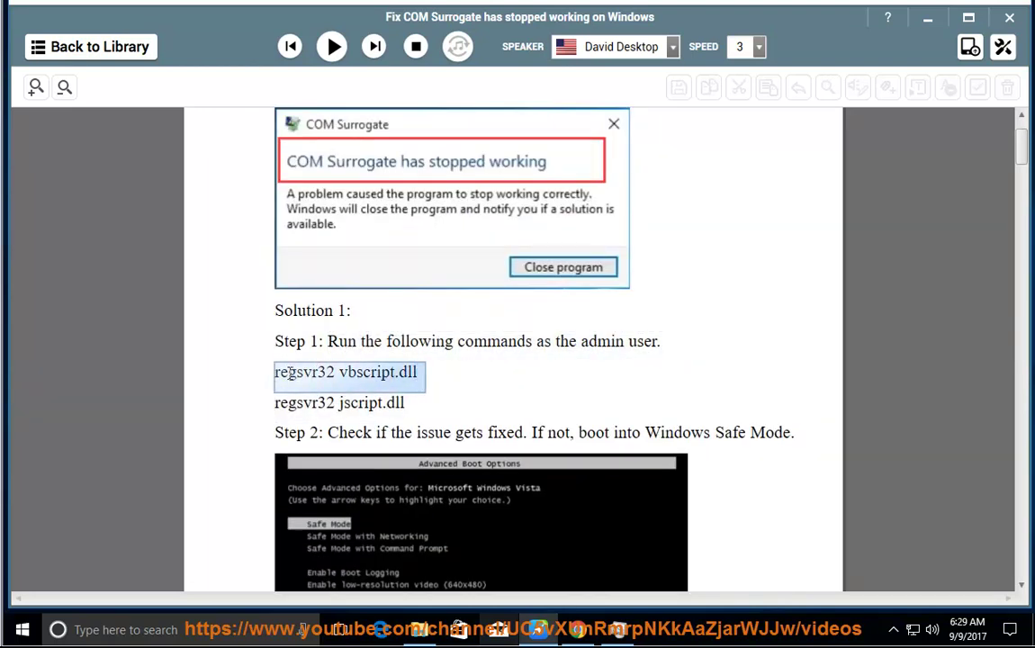
pyautogui.rightClick(306, 371)
pyautogui.click(342, 399)
pyautogui.click(446, 356)
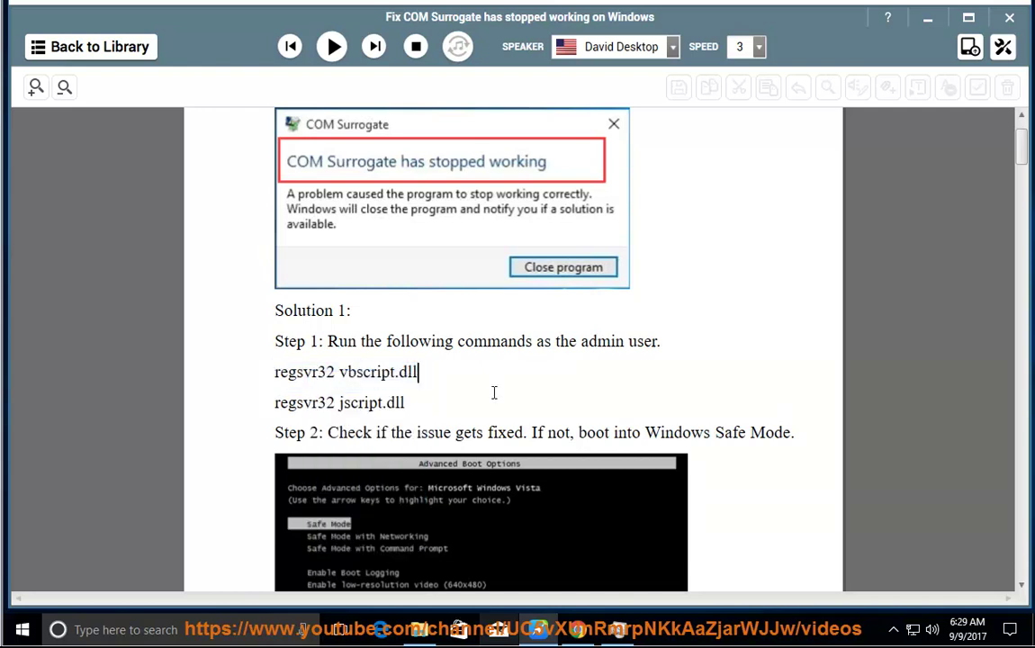
pyautogui.hotkey('shift', 'Left')
pyautogui.hotkey('shift', 'Left')
pyautogui.hotkey('shift', 'Left')
pyautogui.hotkey('shift', 'Left')
pyautogui.hotkey('shift', 'Left')
pyautogui.hotkey('shift', 'Left')
pyautogui.hotkey('shift', 'Left')
pyautogui.hotkey('shift', 'Left')
pyautogui.hotkey('shift', 'Left')
pyautogui.hotkey('shift', 'Left')
pyautogui.hotkey('shift', 'Left')
pyautogui.hotkey('shift', 'Left')
pyautogui.hotkey('shift', 'Left')
pyautogui.hotkey('shift', 'Left')
pyautogui.hotkey('shift', 'Left')
pyautogui.hotkey('shift', 'Left')
pyautogui.hotkey('shift', 'Left')
pyautogui.hotkey('shift', 'Left')
pyautogui.hotkey('shift', 'Left')
pyautogui.hotkey('shift', 'Left')
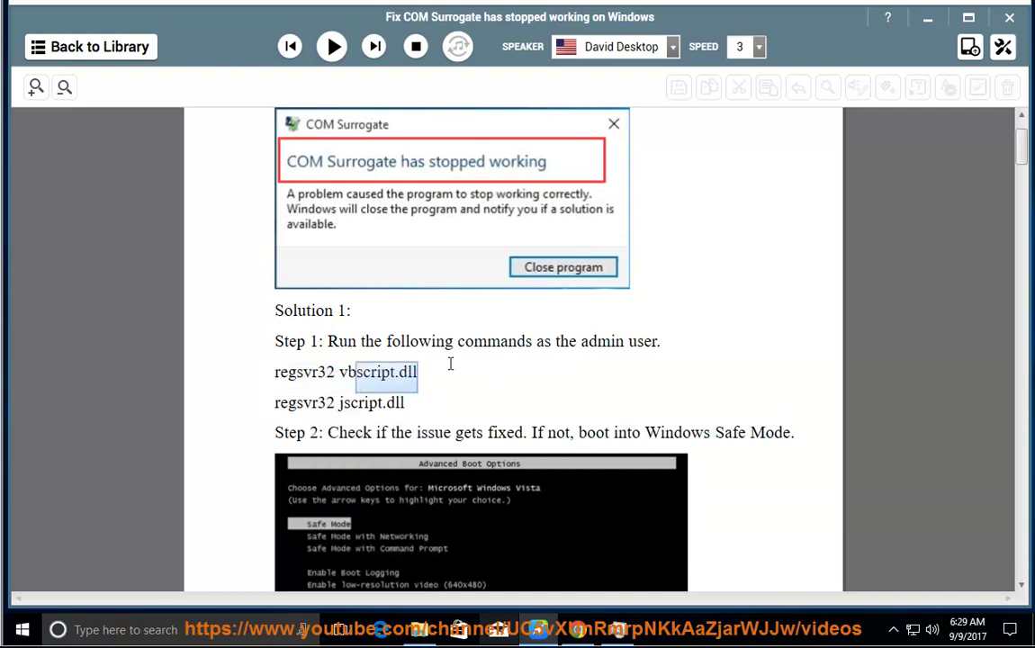
pyautogui.hotkey('shift', 'Right')
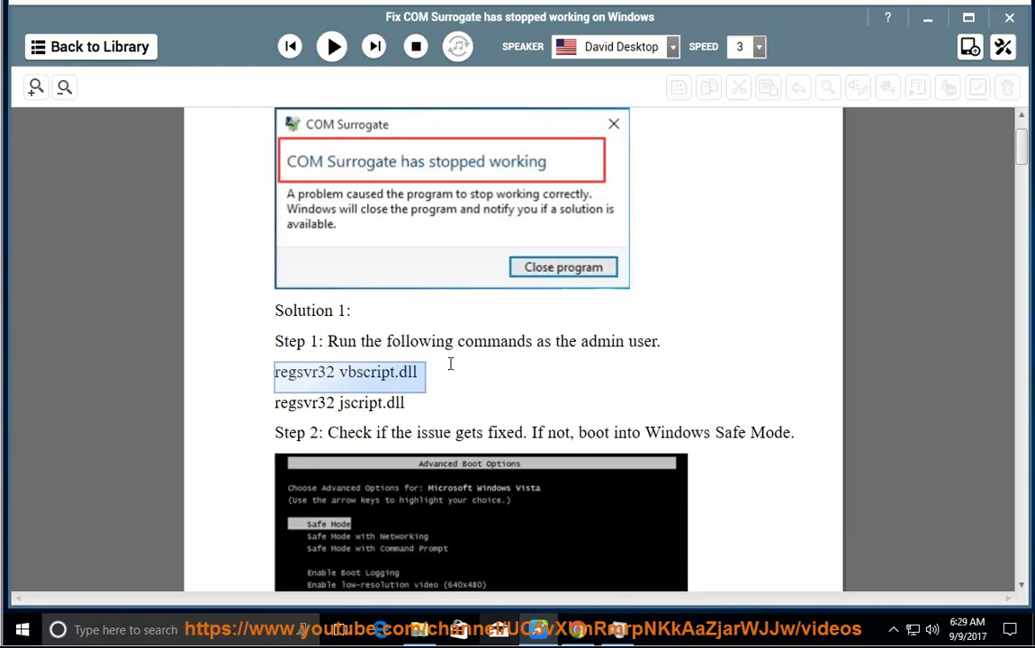
pyautogui.rightClick(392, 372)
pyautogui.click(427, 387)
# Search Windows for cmd and launch Command Prompt as administrator
pyautogui.press('super')
pyautogui.write('cmd')
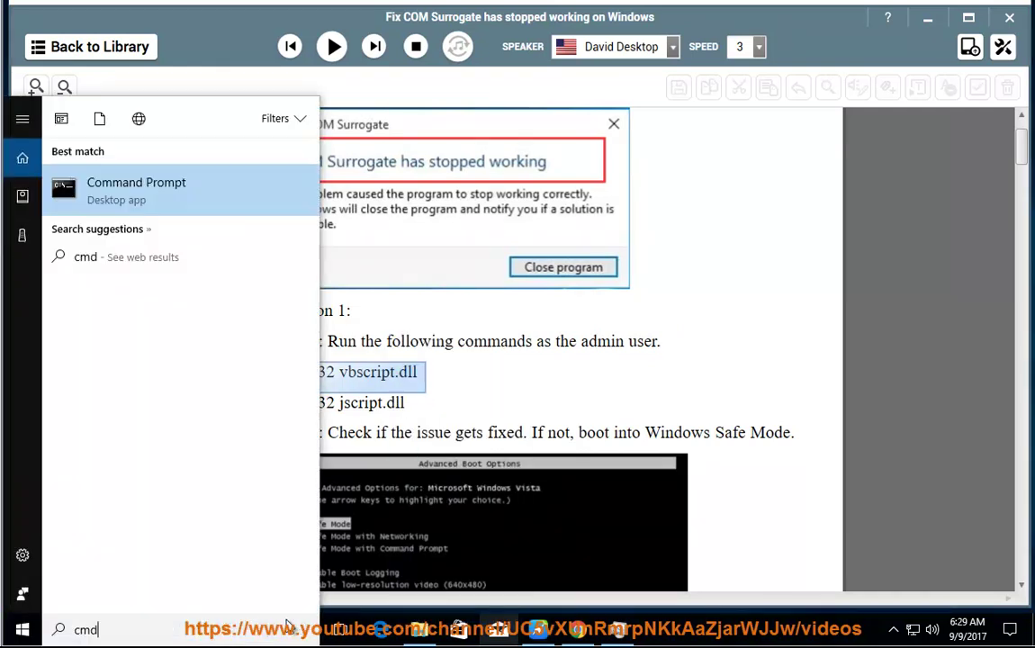
pyautogui.rightClick(127, 189)
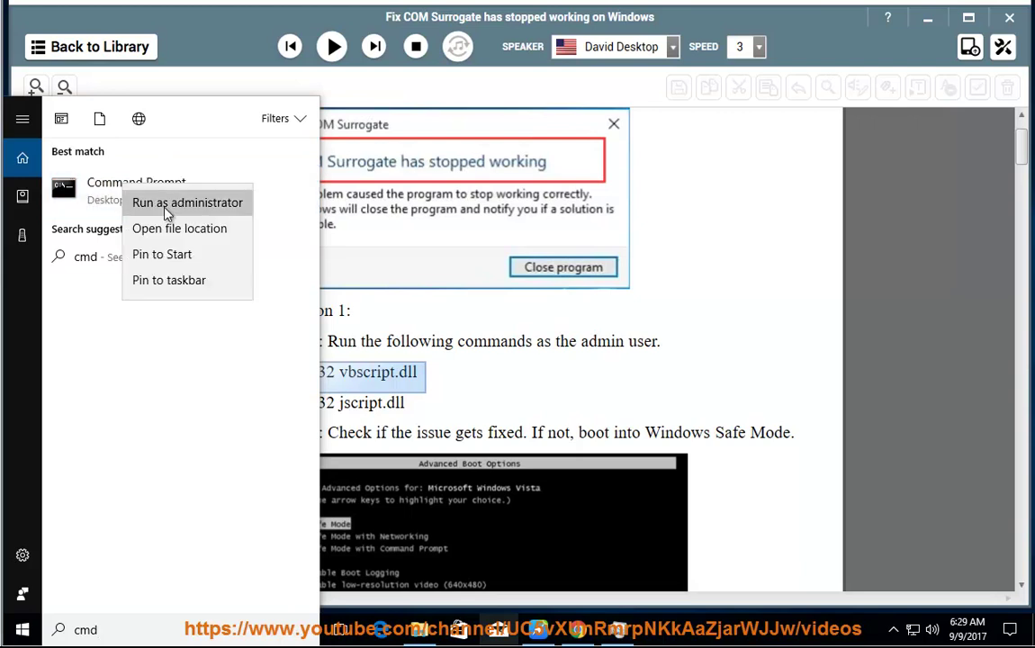
pyautogui.click(199, 205)
pyautogui.click(463, 415)
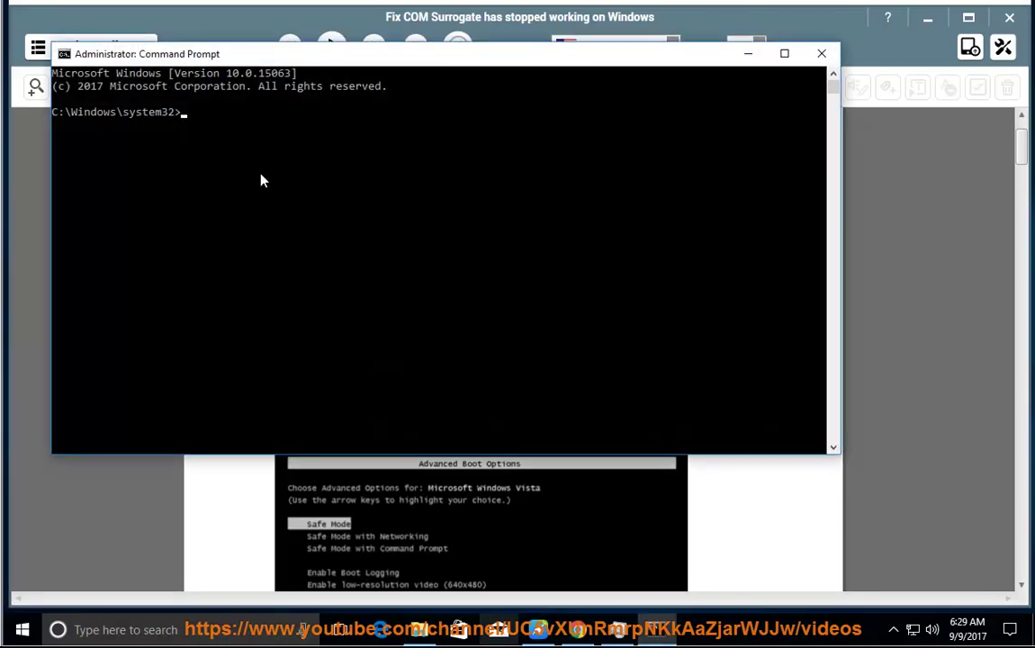
# Run "regsvr32 vbscript.dll" in the elevated Command Prompt and dismiss the RegSvr32 message
pyautogui.write('regsvr32 vbscript.dll')
pyautogui.press('Return')
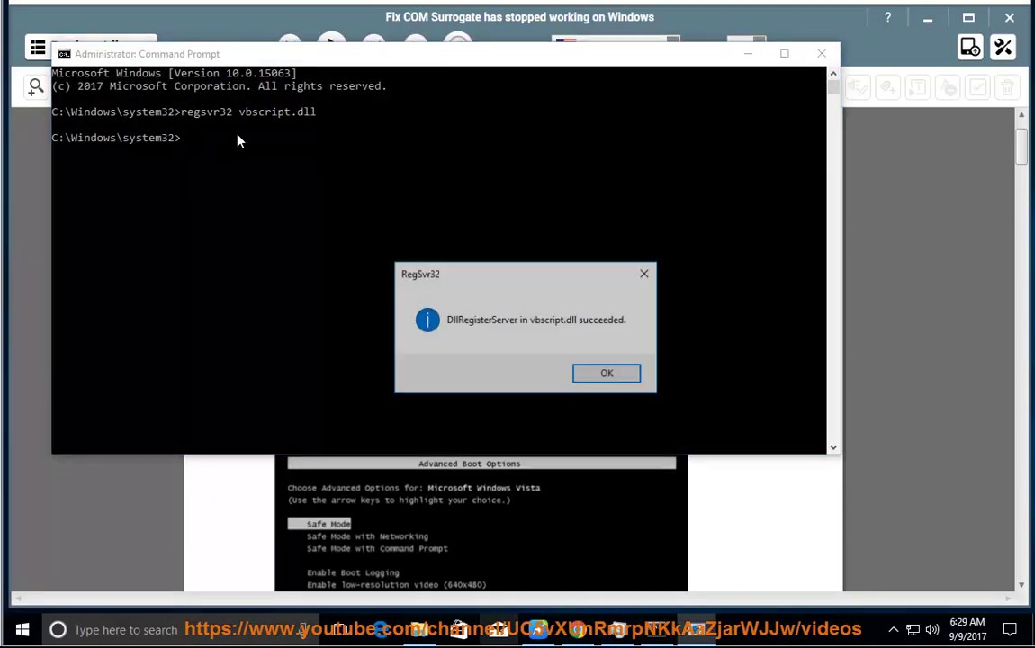
pyautogui.click(583, 383)
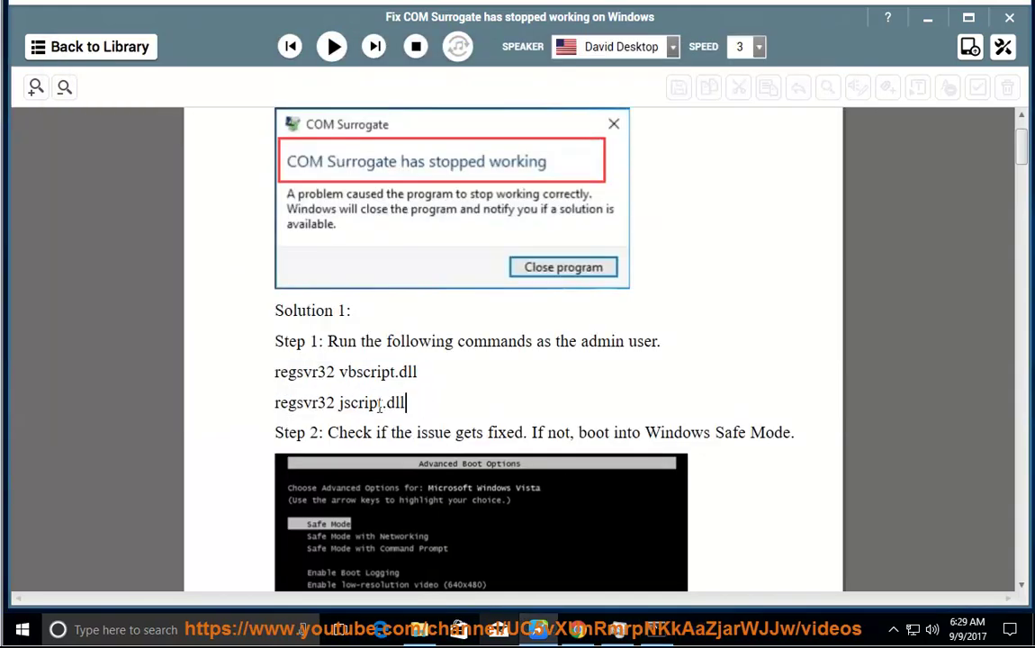
# Highlight the guide's "clean boot state" text and examine the startup entries in Task Manager, from Internet Download Manager to VMware Tools Core Service
pyautogui.moveTo(1023, 146); pyautogui.dragTo(1023, 194)
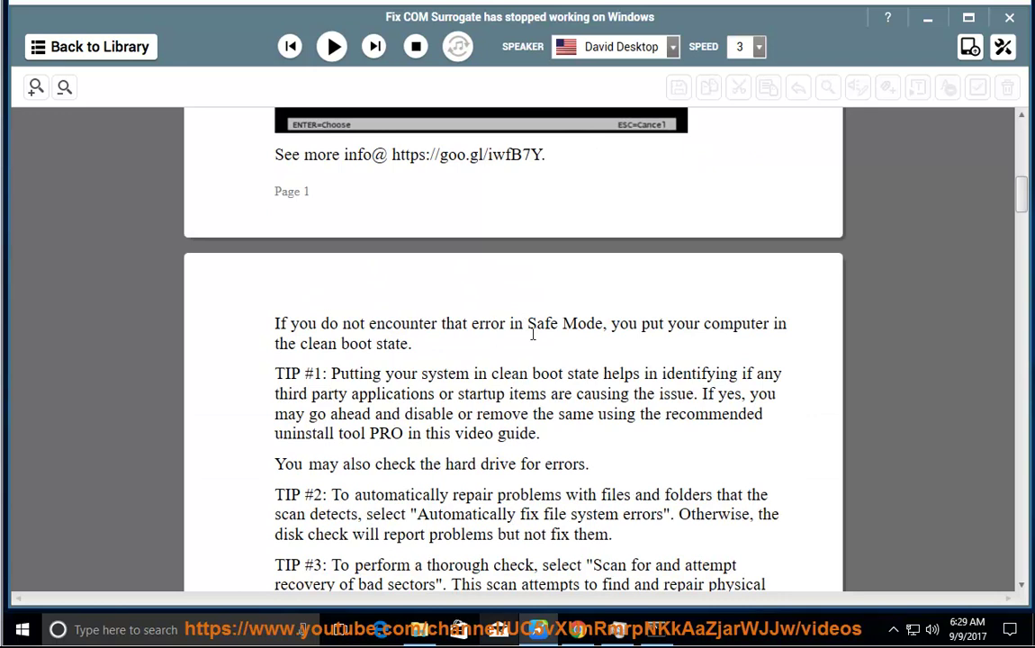
pyautogui.moveTo(381, 353); pyautogui.dragTo(306, 345)
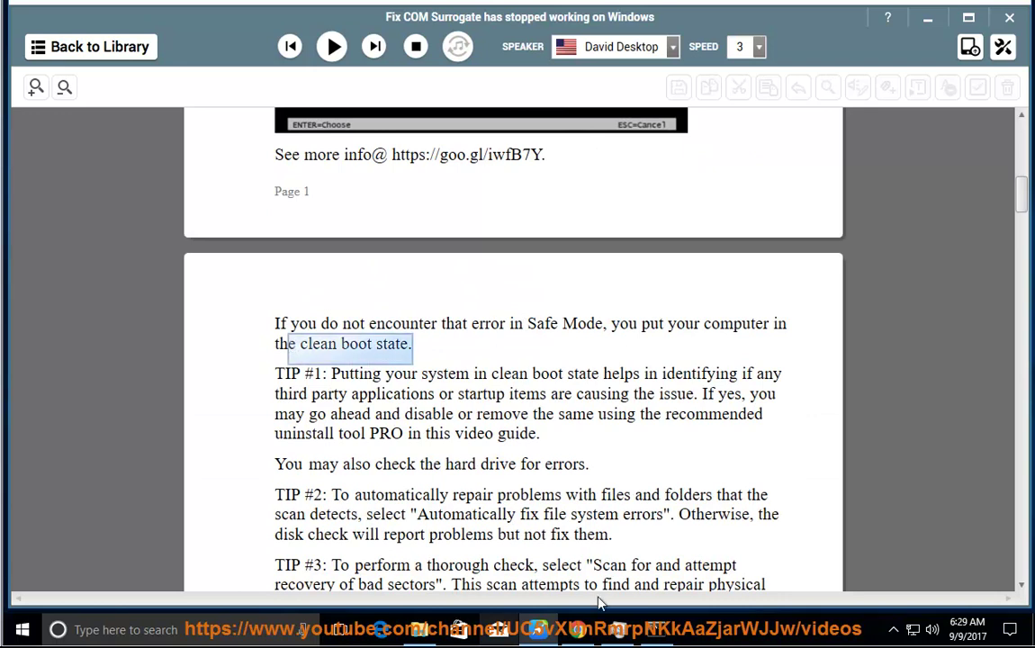
pyautogui.rightClick(715, 630)
pyautogui.click(764, 553)
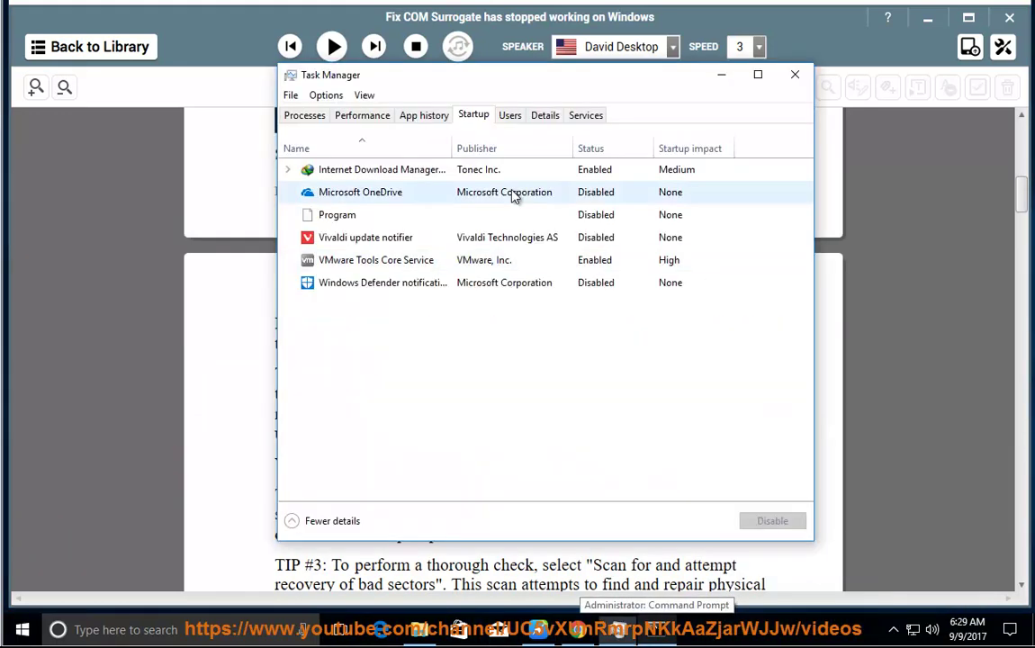
pyautogui.click(558, 175)
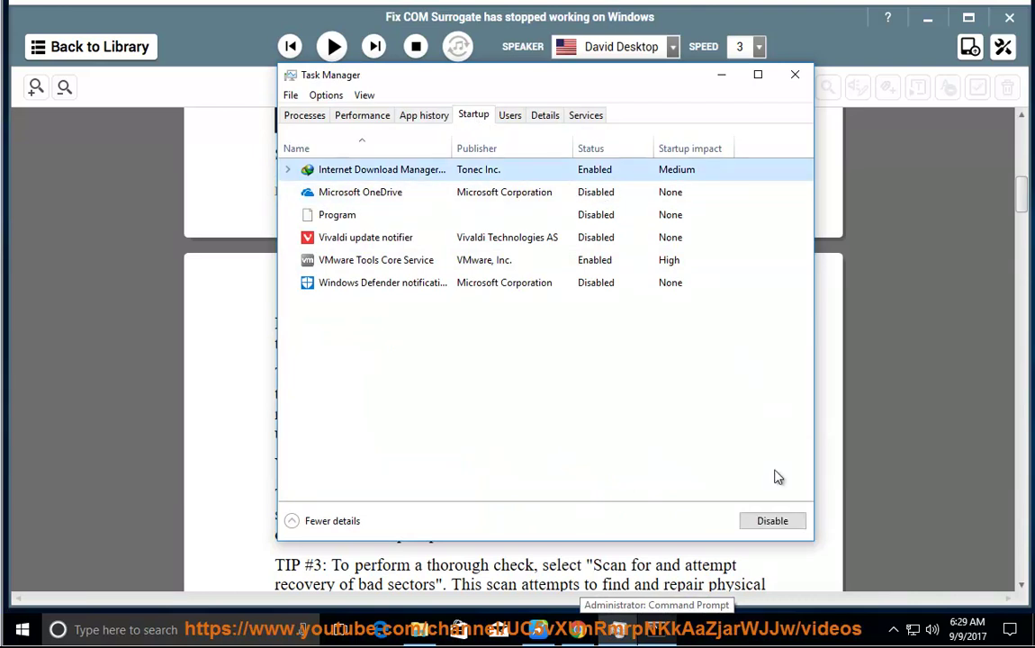
pyautogui.click(616, 216)
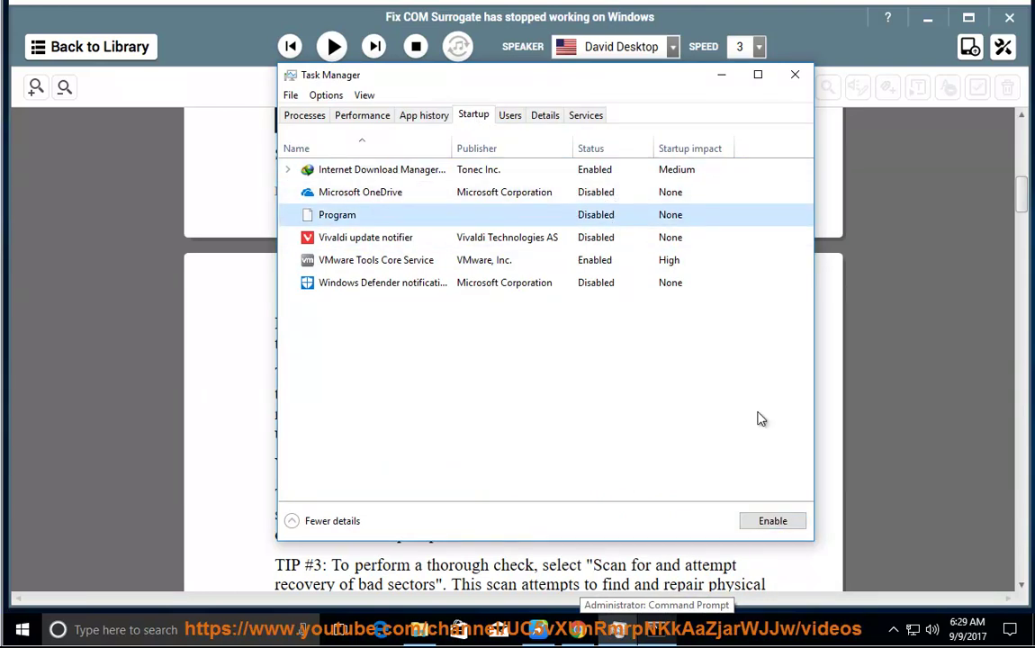
pyautogui.click(571, 235)
pyautogui.click(520, 259)
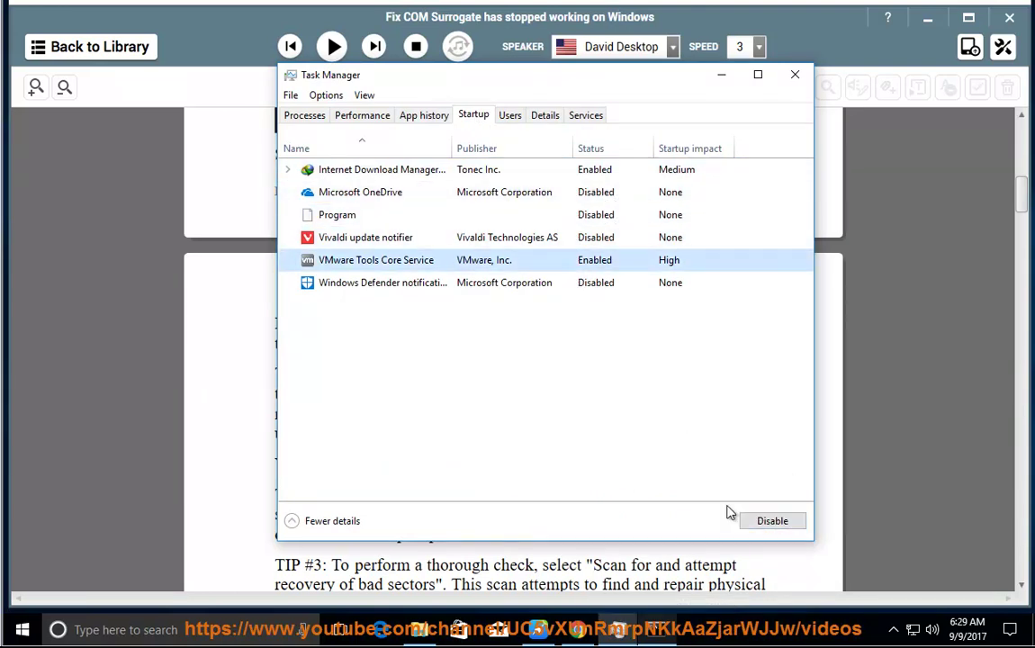
# Launch System Configuration from the Run dialog's command history
pyautogui.press('super+r')
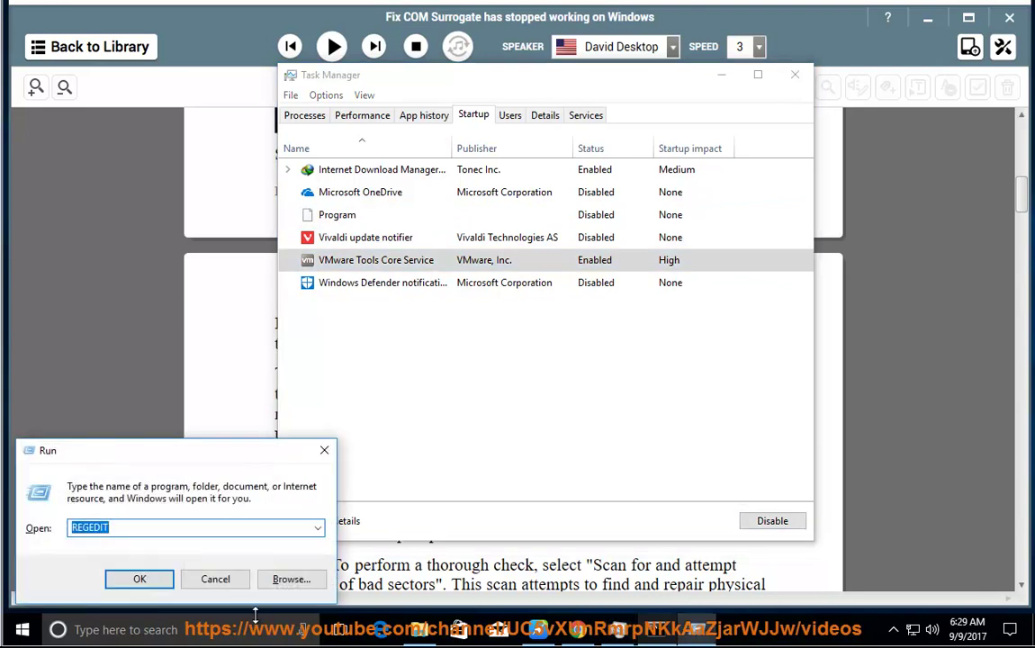
pyautogui.click(318, 528)
pyautogui.click(117, 552)
pyautogui.click(140, 579)
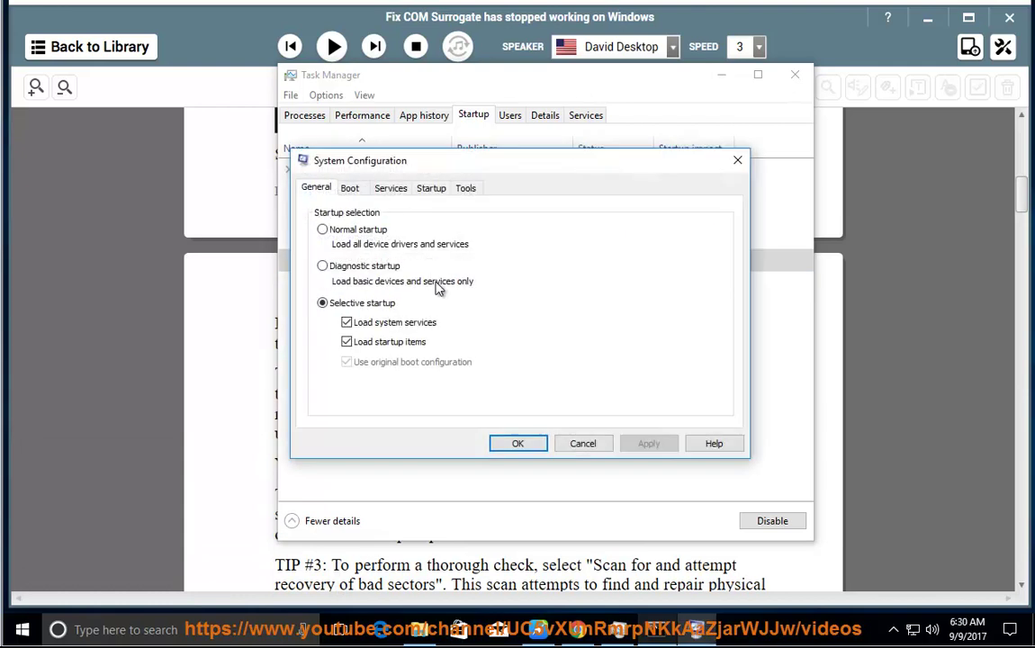
# Hide all Microsoft services in System Configuration, disable all the remaining services, and close without applying
pyautogui.click(396, 190)
pyautogui.click(410, 414)
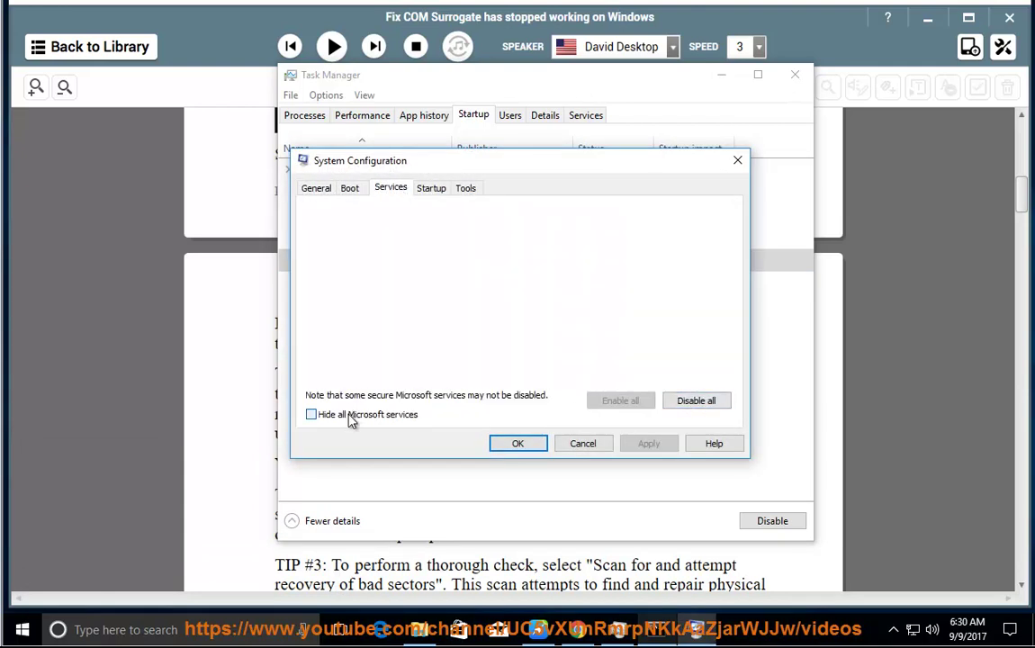
pyautogui.click(702, 404)
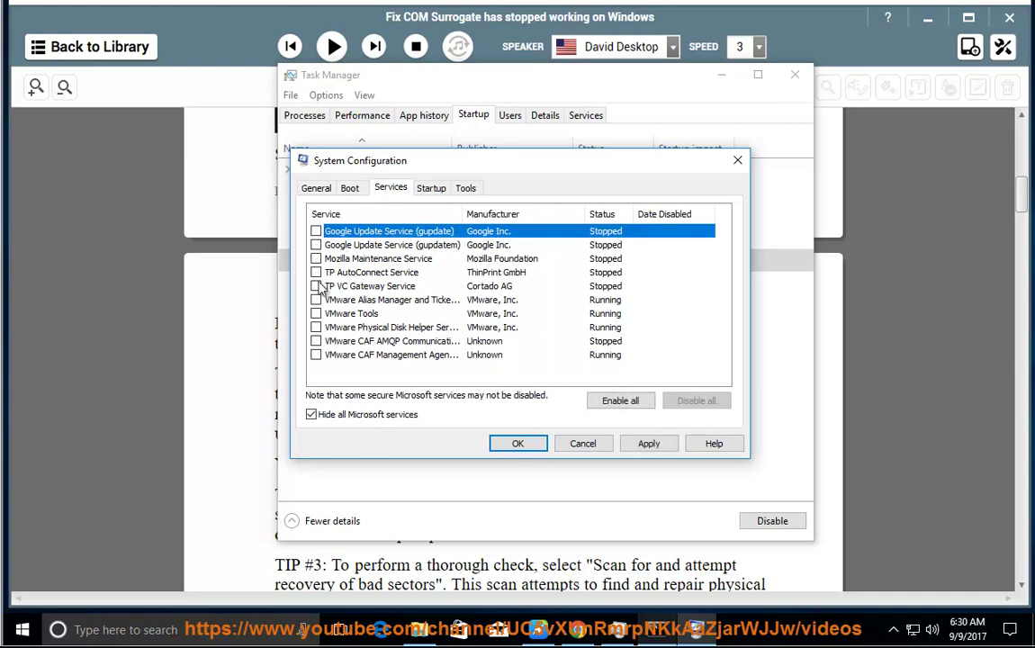
pyautogui.press('Down')
pyautogui.press('Down')
pyautogui.press('Down')
pyautogui.press('Down')
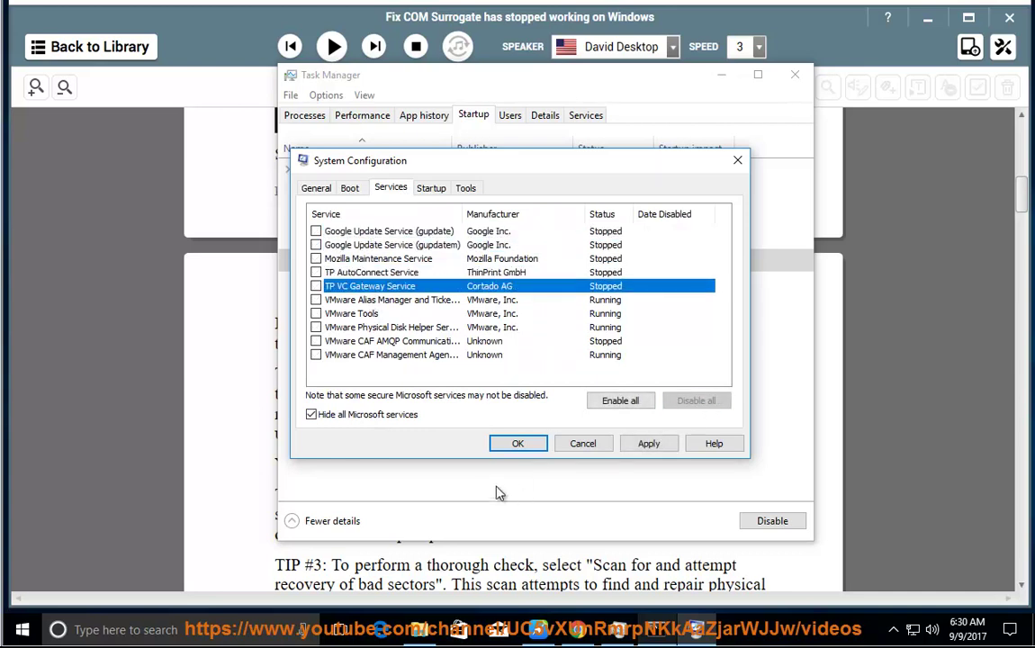
pyautogui.click(587, 445)
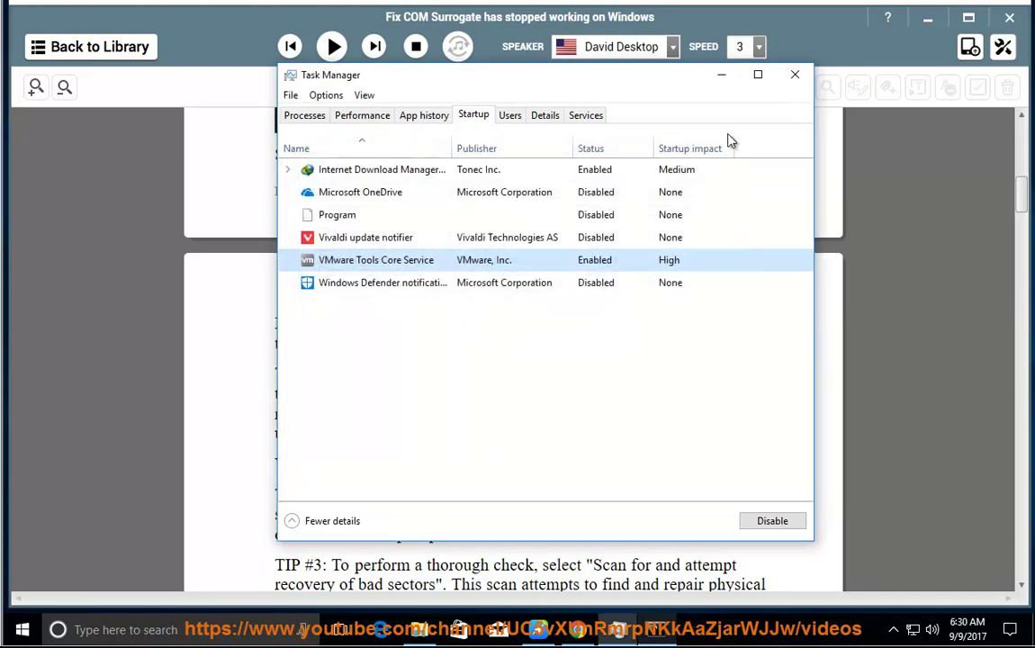
# Minimize Task Manager and highlight the guide's sentence about checking the hard drive for errors
pyautogui.click(723, 78)
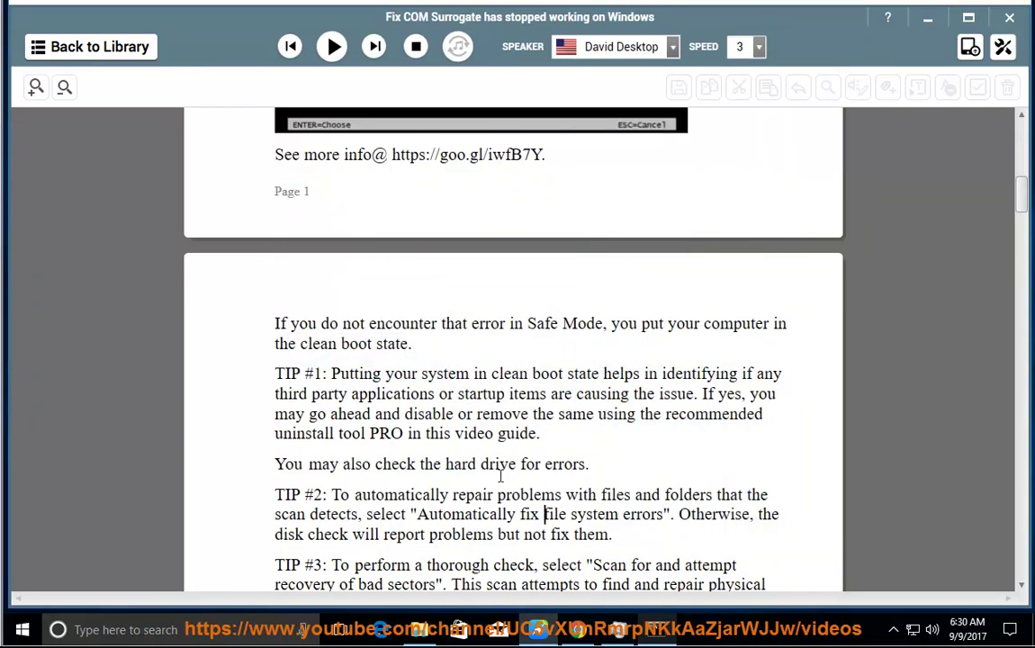
pyautogui.scroll(-1, 466, 515)
pyautogui.moveTo(590, 425); pyautogui.dragTo(340, 424)
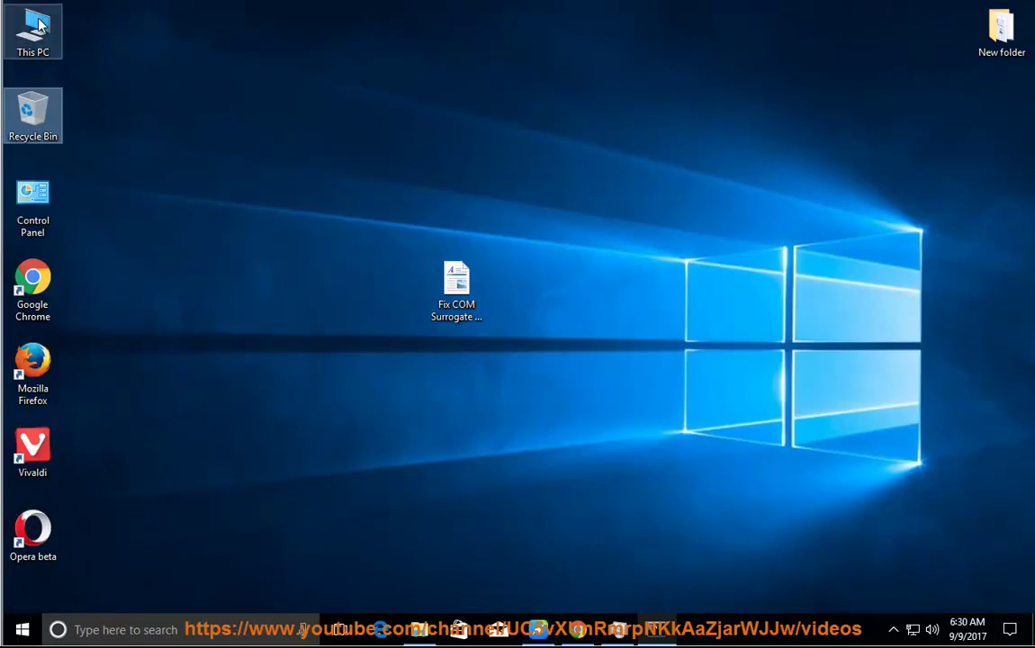
# Open This PC and show the drive tools in the properties of Local Disk (C:)
pyautogui.doubleClick(39, 25)
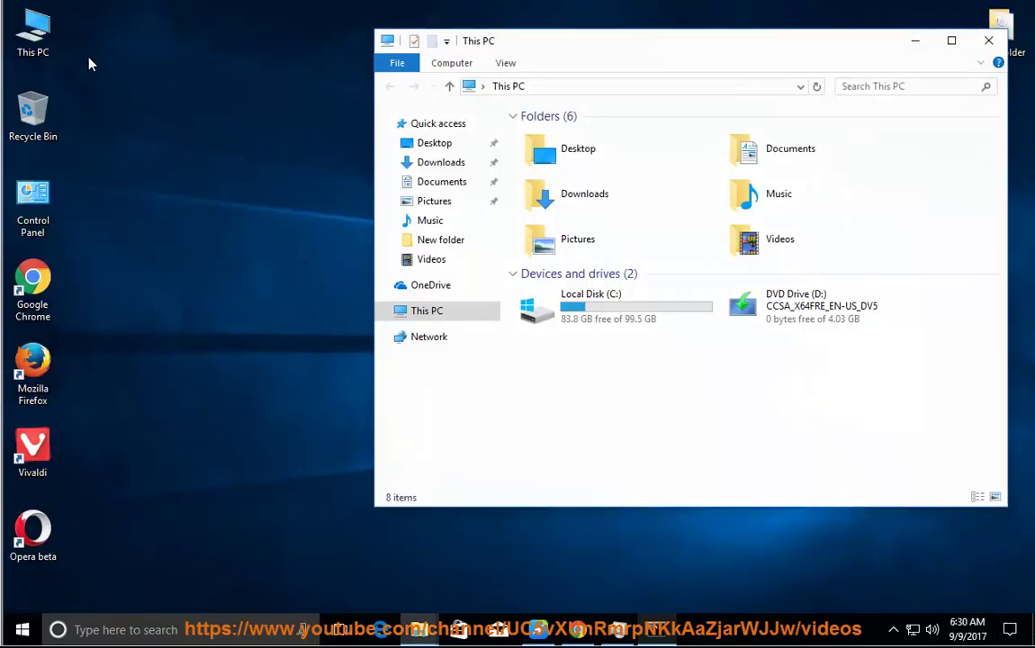
pyautogui.rightClick(572, 305)
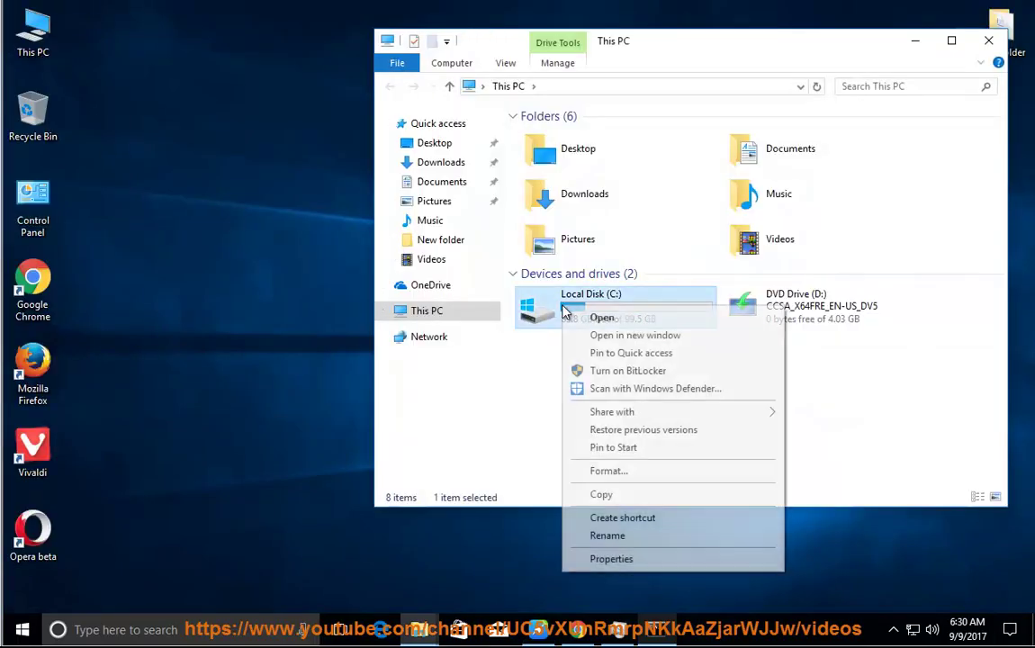
pyautogui.click(612, 559)
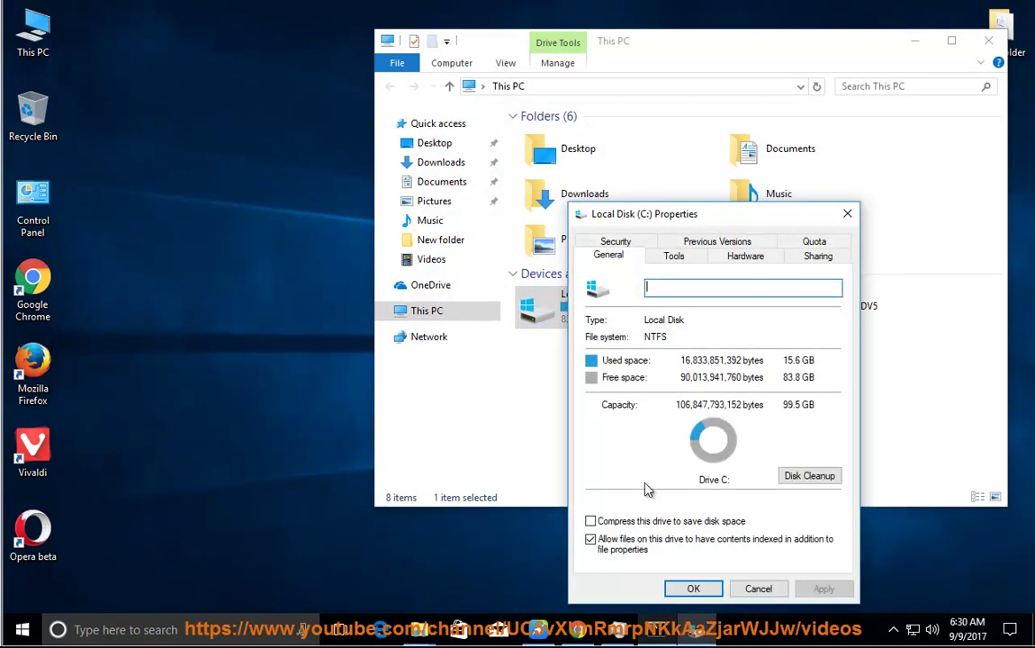
pyautogui.click(673, 259)
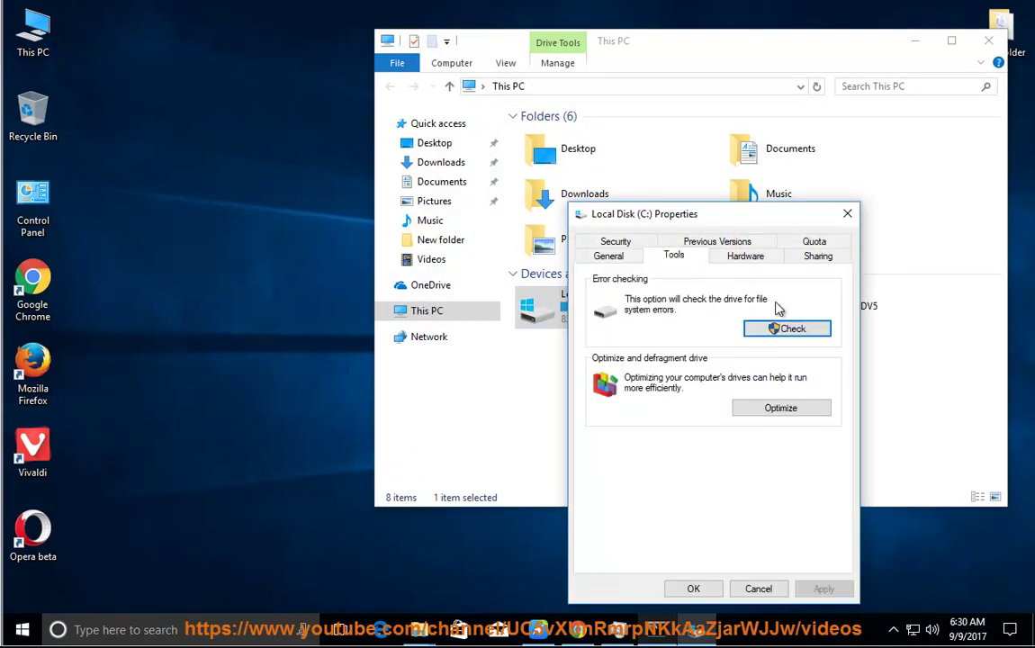
# Open error checking for Local Disk (C:) and arrange the properties and error checking windows side by side
pyautogui.moveTo(700, 222); pyautogui.dragTo(201, 212)
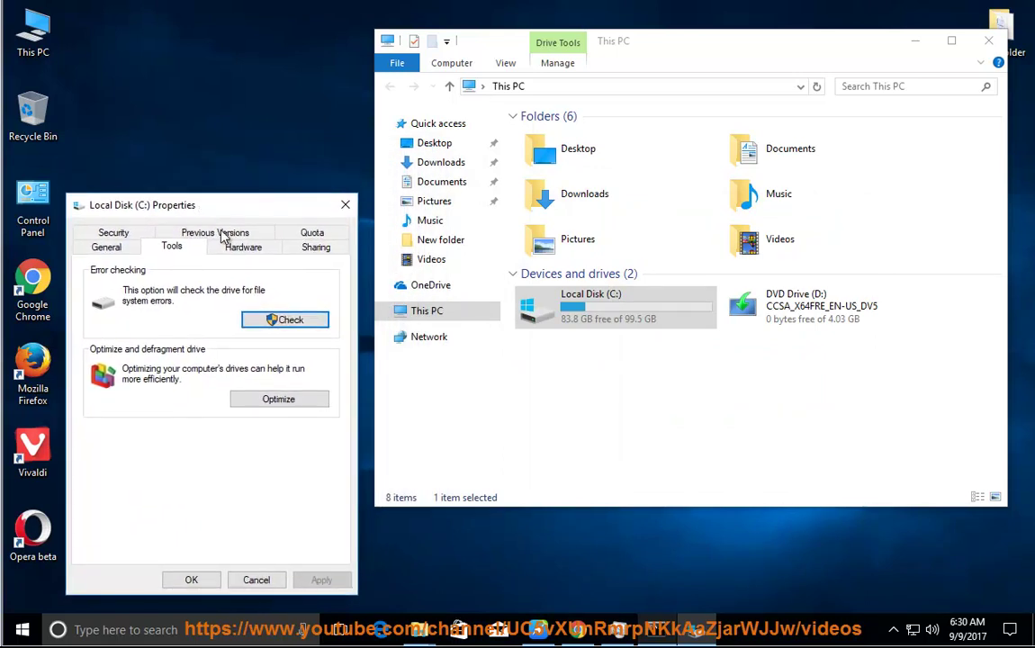
pyautogui.click(292, 317)
pyautogui.moveTo(474, 213); pyautogui.dragTo(539, 355)
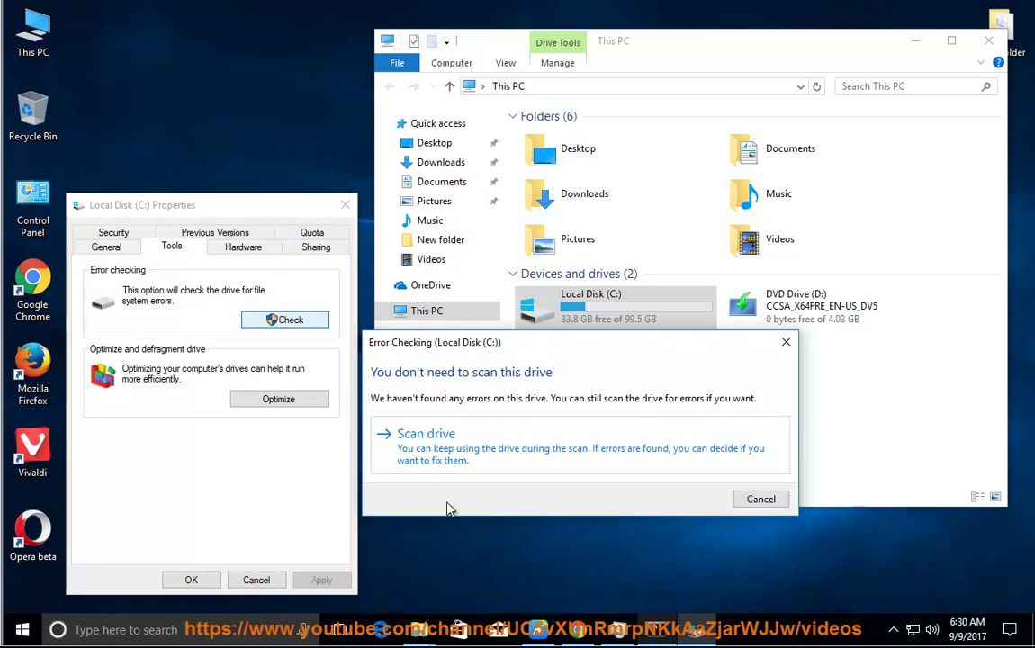
# Cancel error checking for Local Disk (C:) and clear its properties and the This PC window off the desktop
pyautogui.click(763, 499)
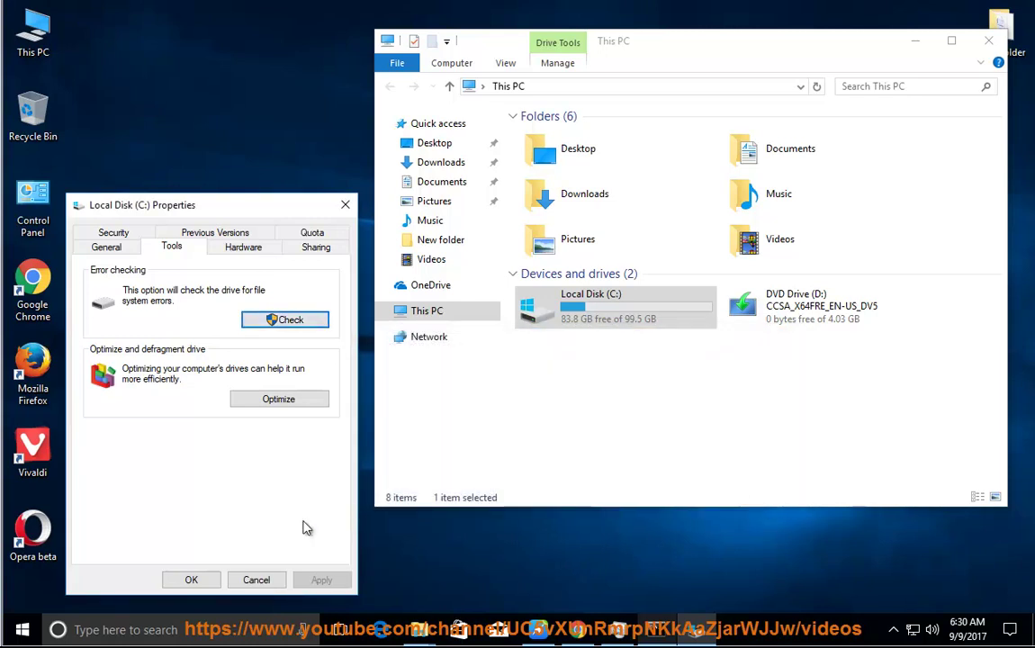
pyautogui.click(259, 581)
pyautogui.click(917, 42)
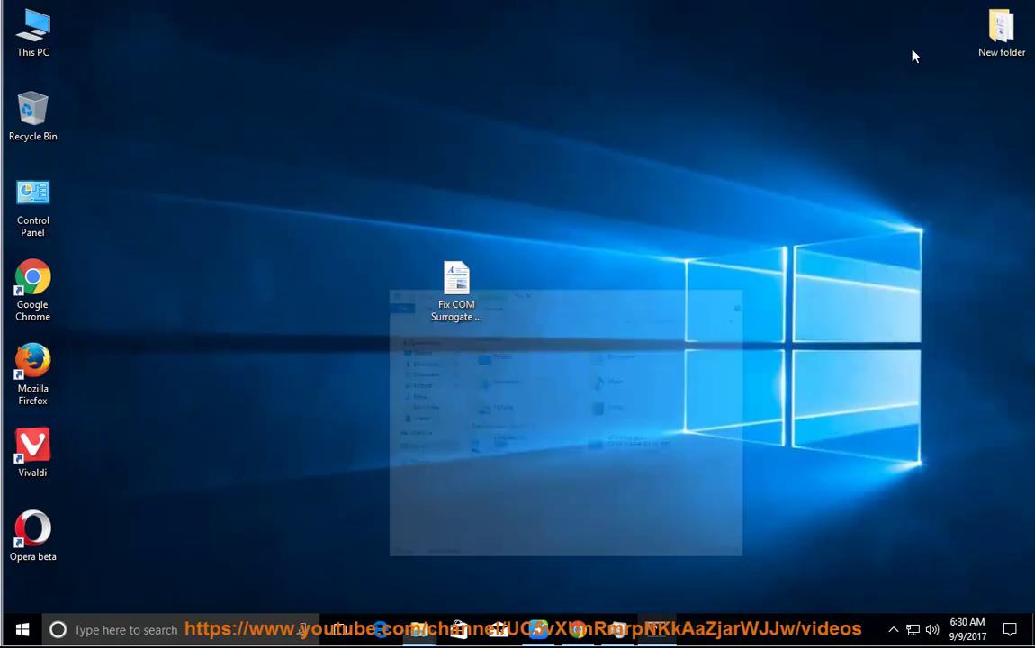
# Return to the guide, go past the disk check tips, and start reading it aloud
pyautogui.hotkey('alt', 'Tab')
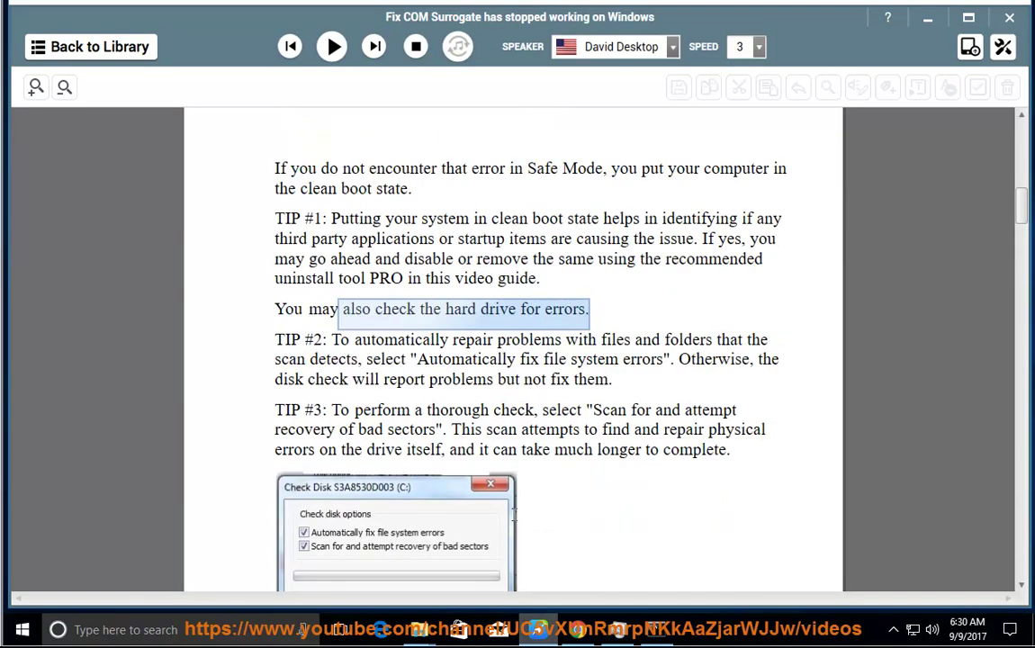
pyautogui.scroll(-3, 514, 511)
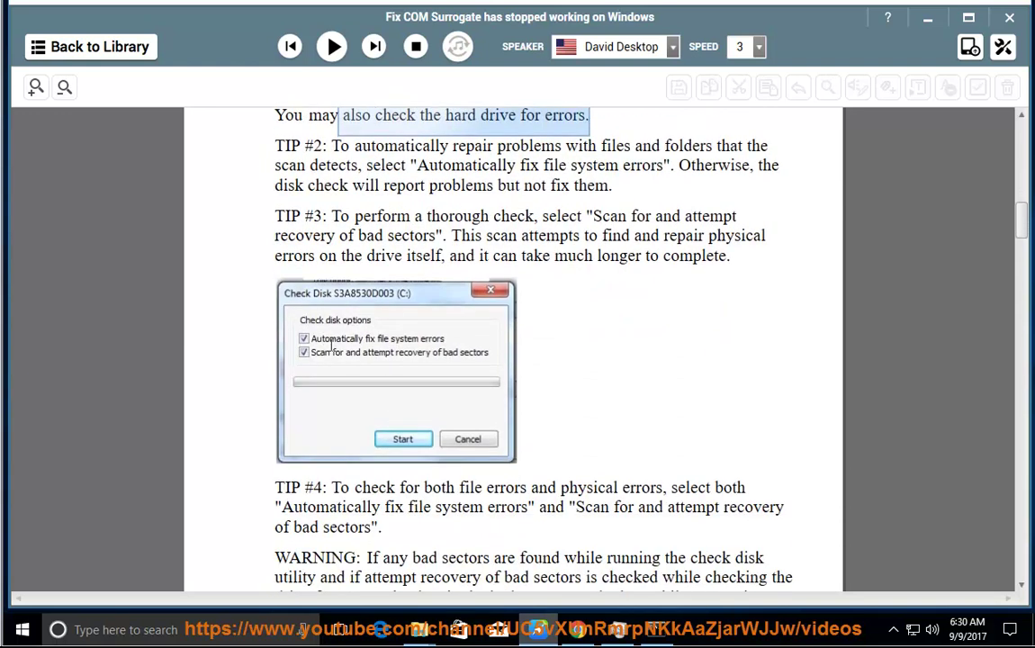
pyautogui.scroll(-3, 325, 338)
pyautogui.click(331, 46)
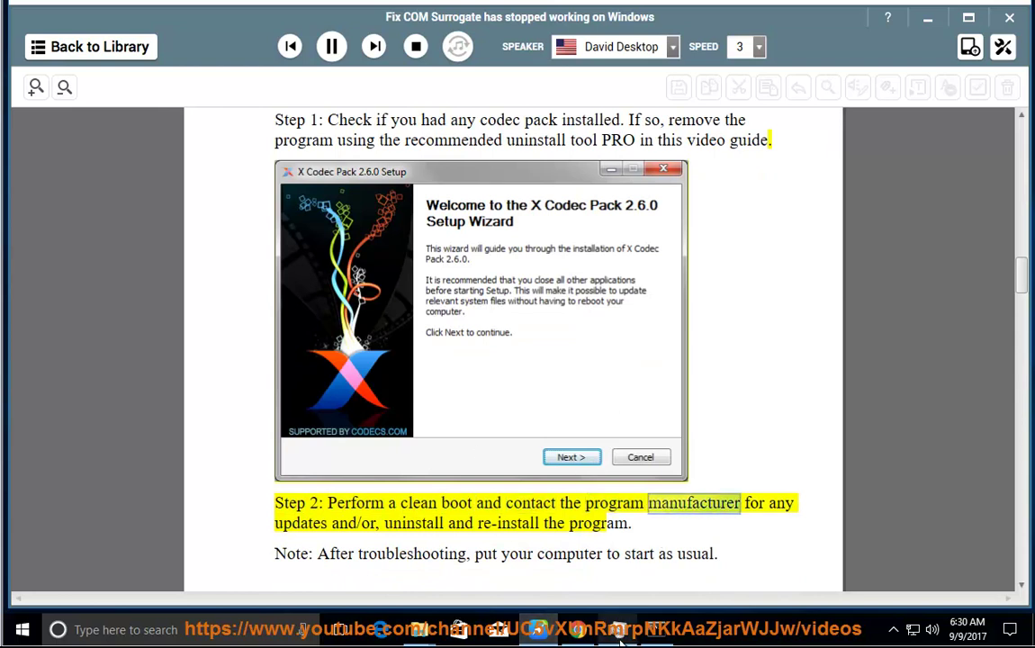
# Show Task Manager's startup items, return to the guide, and pause the reading to review Solution 3
pyautogui.hotkey('ctrl', 'shift', 'Escape')
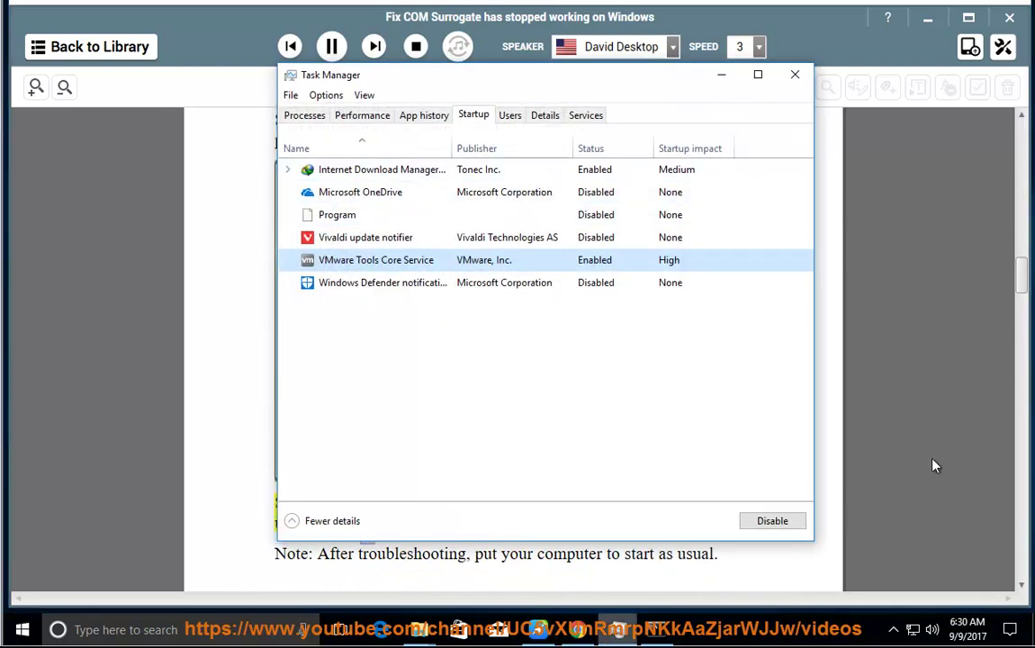
pyautogui.click(833, 408)
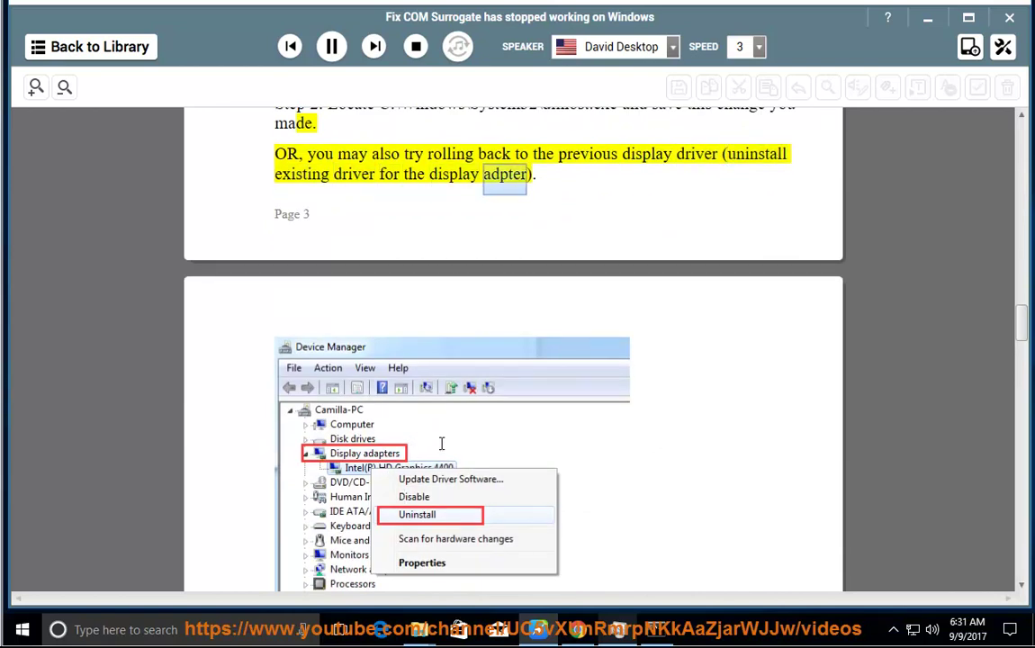
pyautogui.click(331, 46)
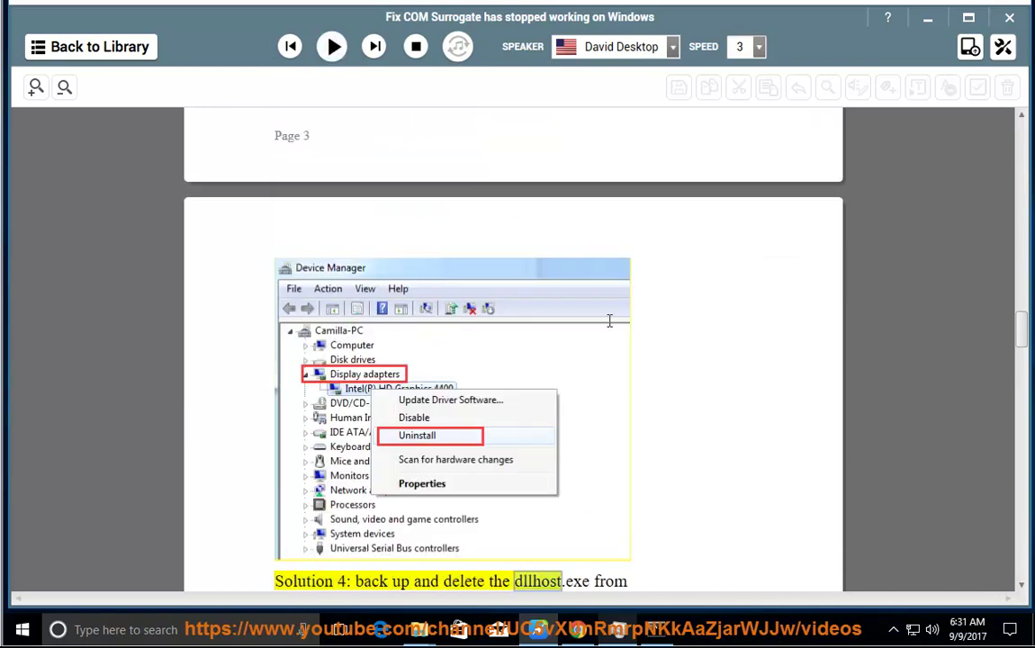
pyautogui.scroll(3, 755, 455)
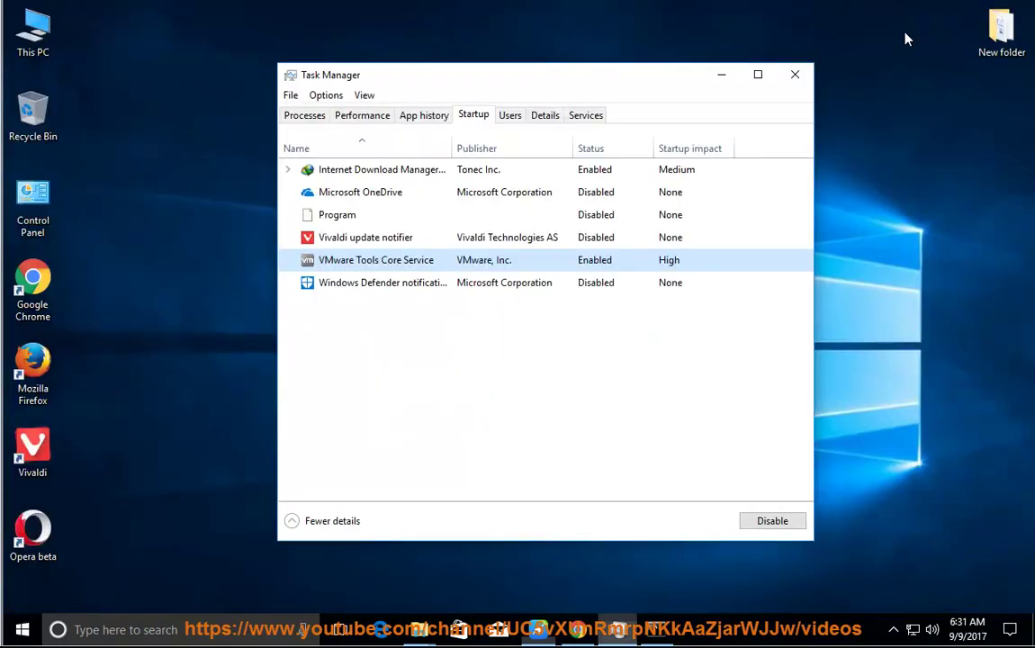
# Close Task Manager and open the advanced system settings through the properties of This PC
pyautogui.click(791, 72)
pyautogui.rightClick(27, 18)
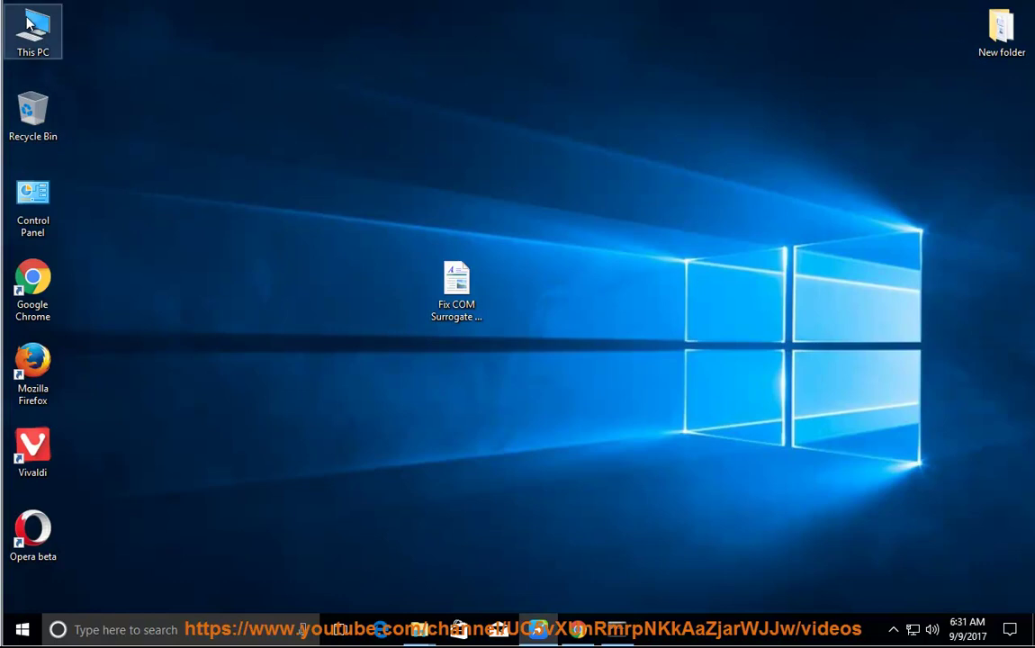
pyautogui.click(76, 206)
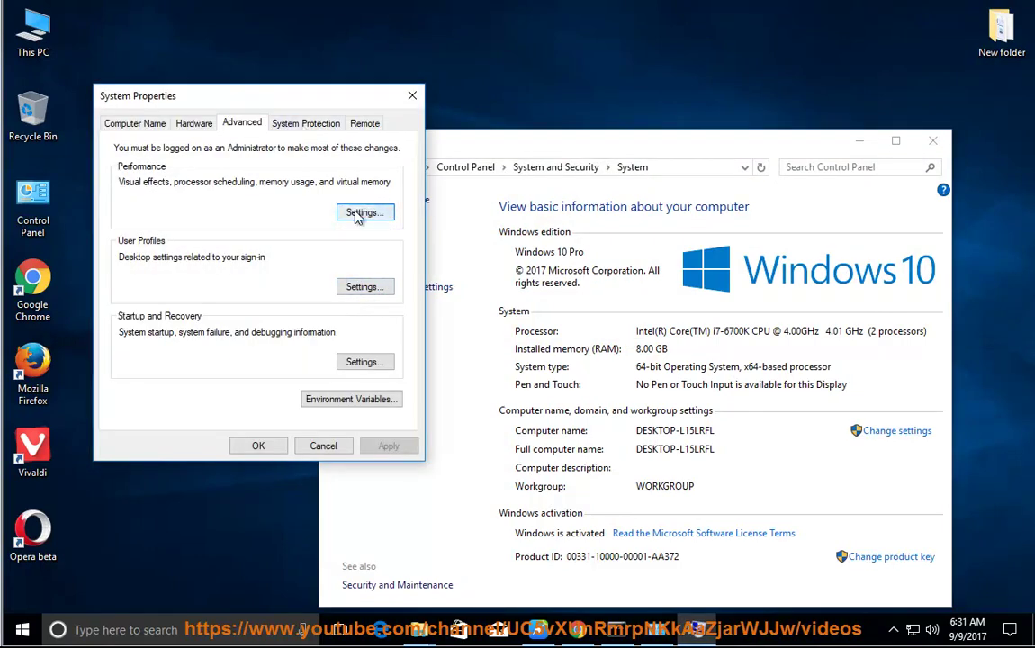
# Open the Data Execution Prevention settings beside System Properties and turn on DEP for all programs and services except those selected
pyautogui.click(358, 214)
pyautogui.click(275, 159)
pyautogui.moveTo(310, 131); pyautogui.dragTo(619, 77)
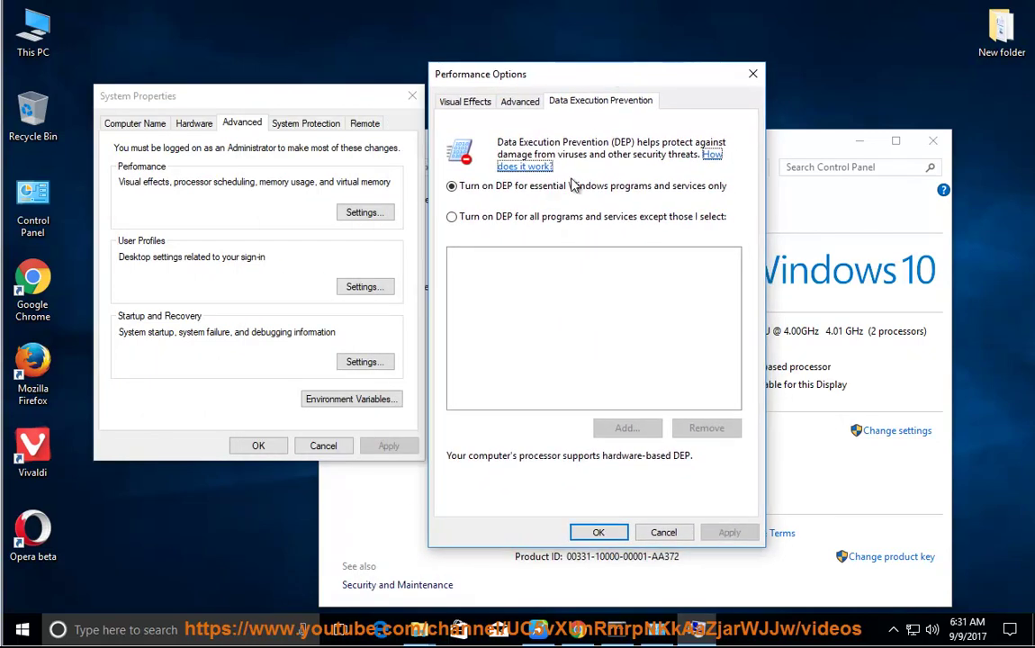
pyautogui.click(452, 218)
# Start adding a DEP exception from Local Disk (C:) and highlight the C:\Windows\System32 path in the guide
pyautogui.click(621, 429)
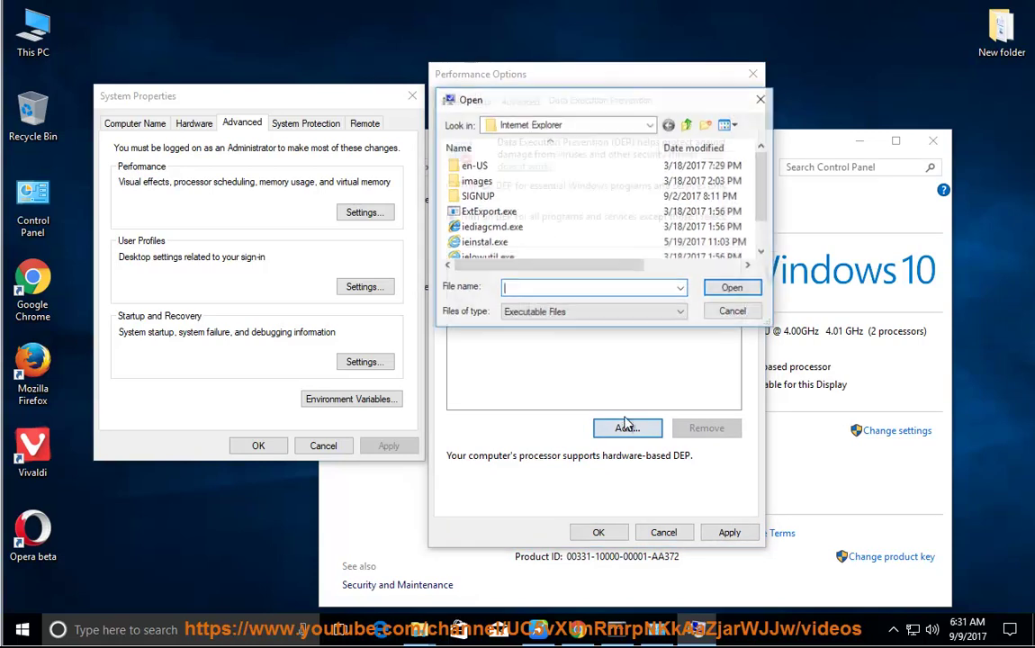
pyautogui.click(649, 125)
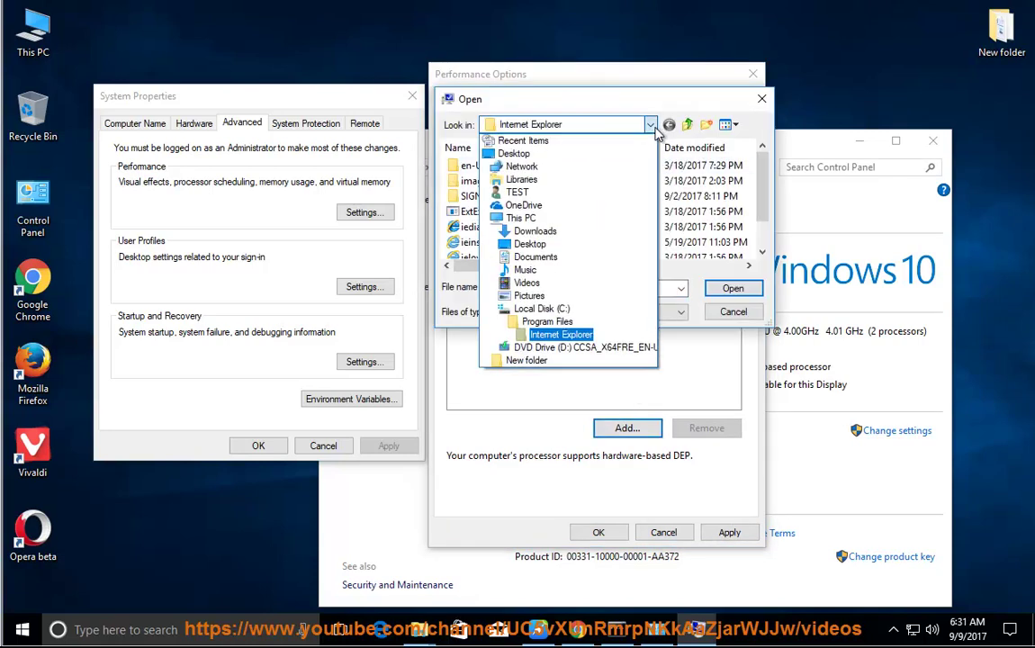
pyautogui.click(578, 311)
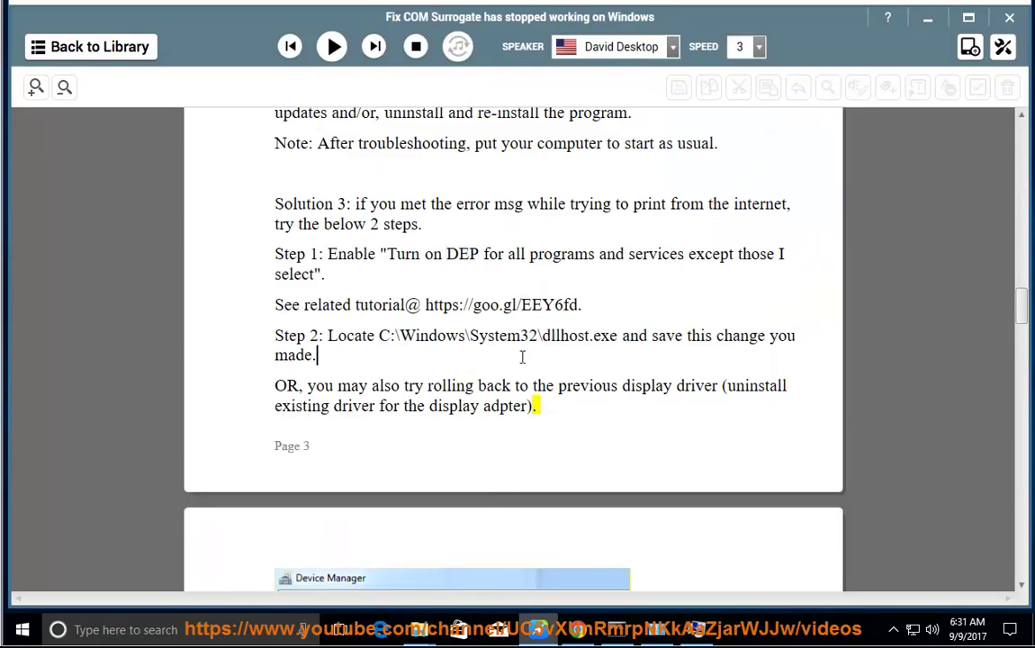
pyautogui.moveTo(392, 338); pyautogui.dragTo(533, 338)
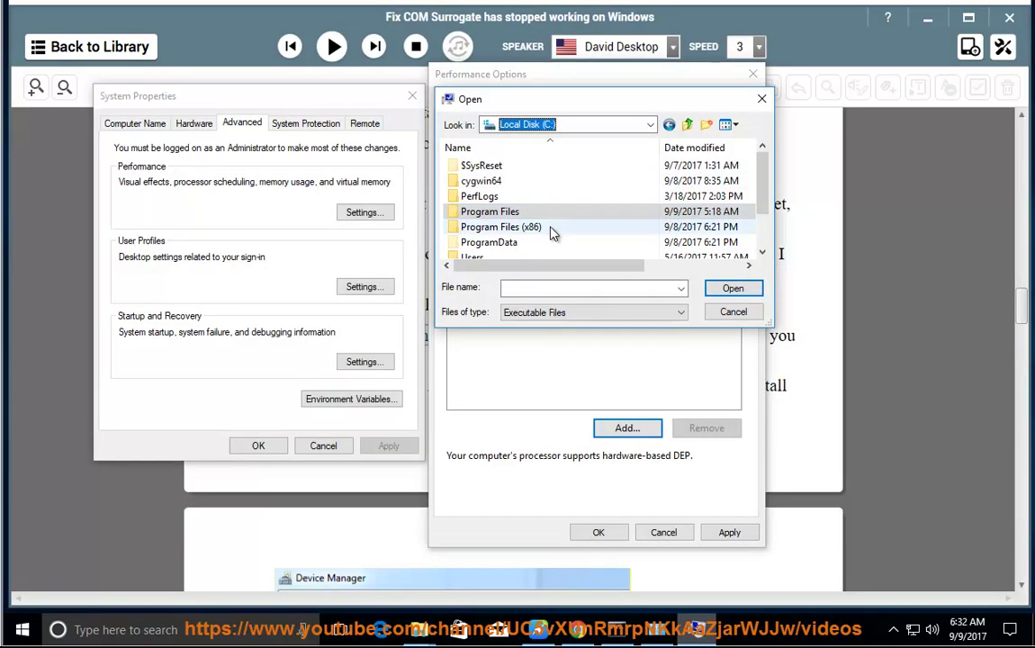
# Browse to the Windows\System32 folder for the DEP exception, rechecking the path in the guide
pyautogui.scroll(-1, 683, 157)
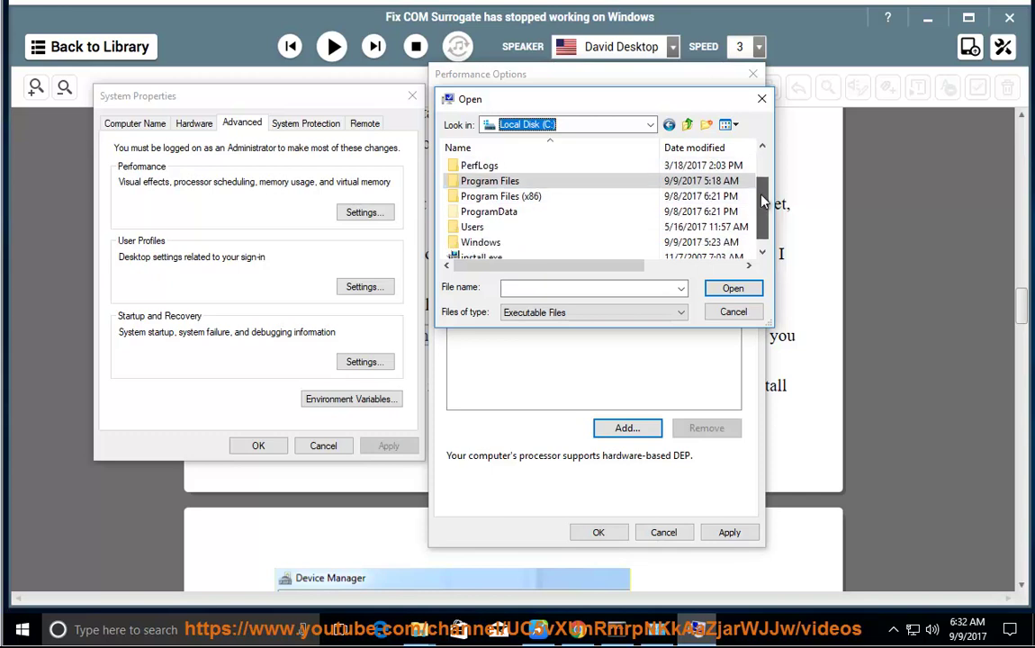
pyautogui.doubleClick(507, 243)
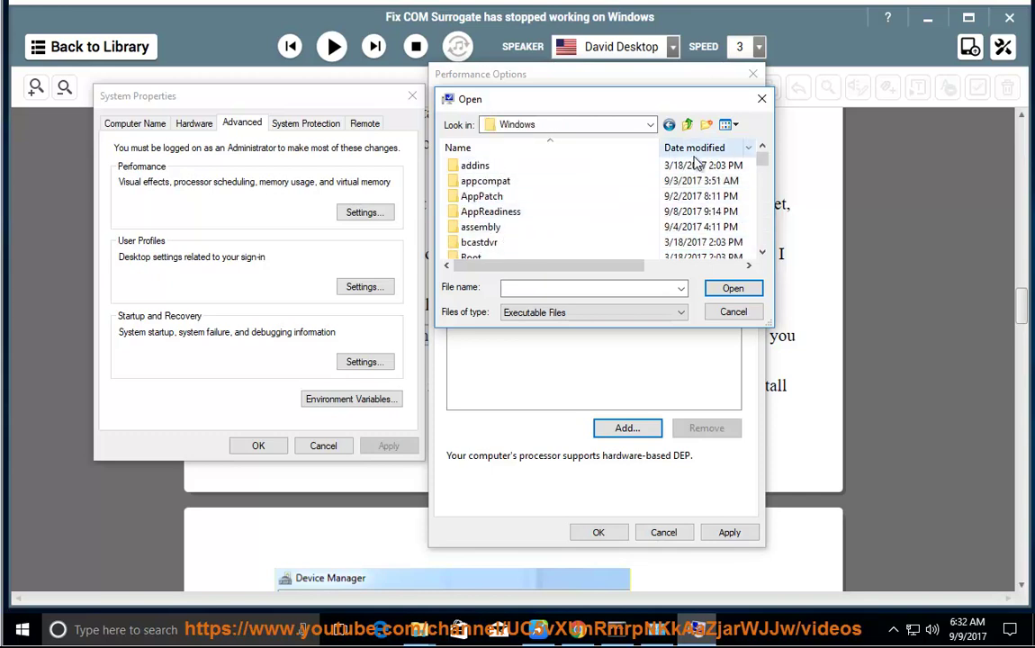
pyautogui.moveTo(761, 162); pyautogui.dragTo(764, 214)
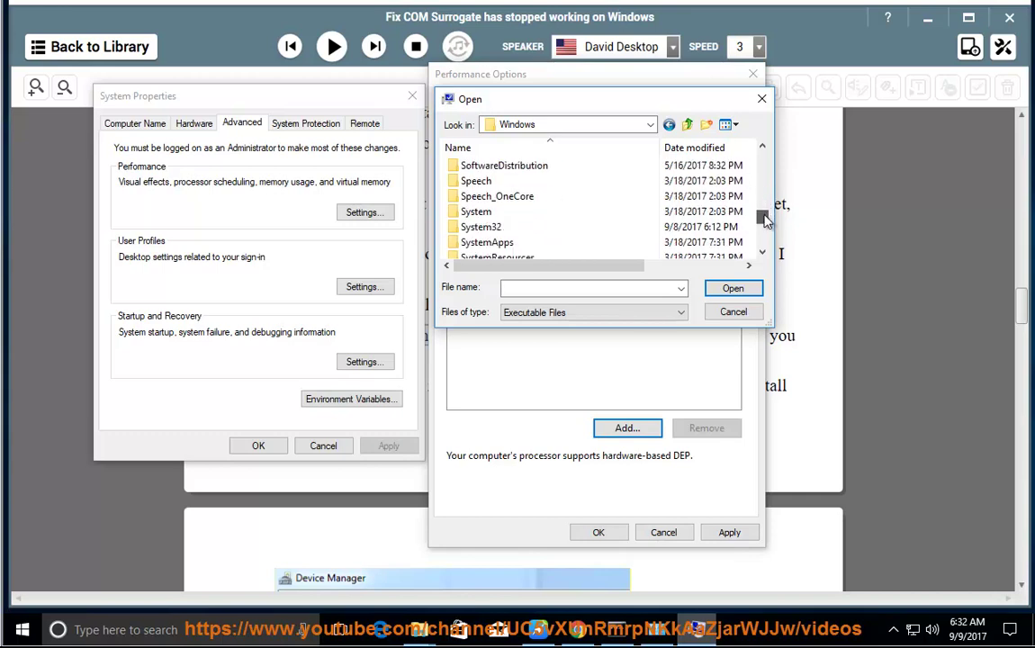
pyautogui.click(558, 226)
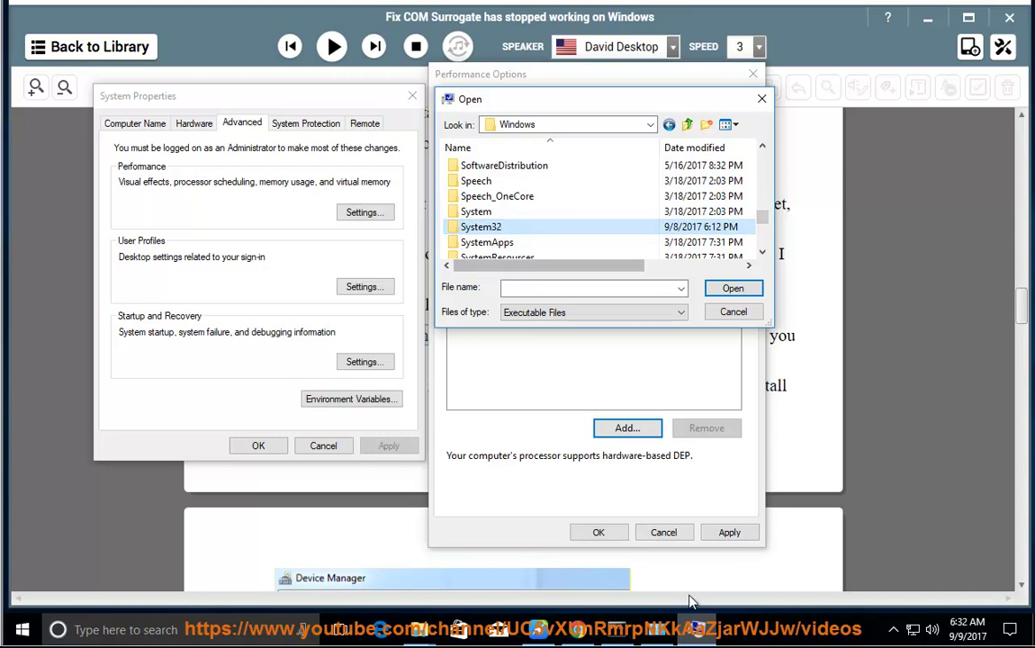
pyautogui.click(537, 632)
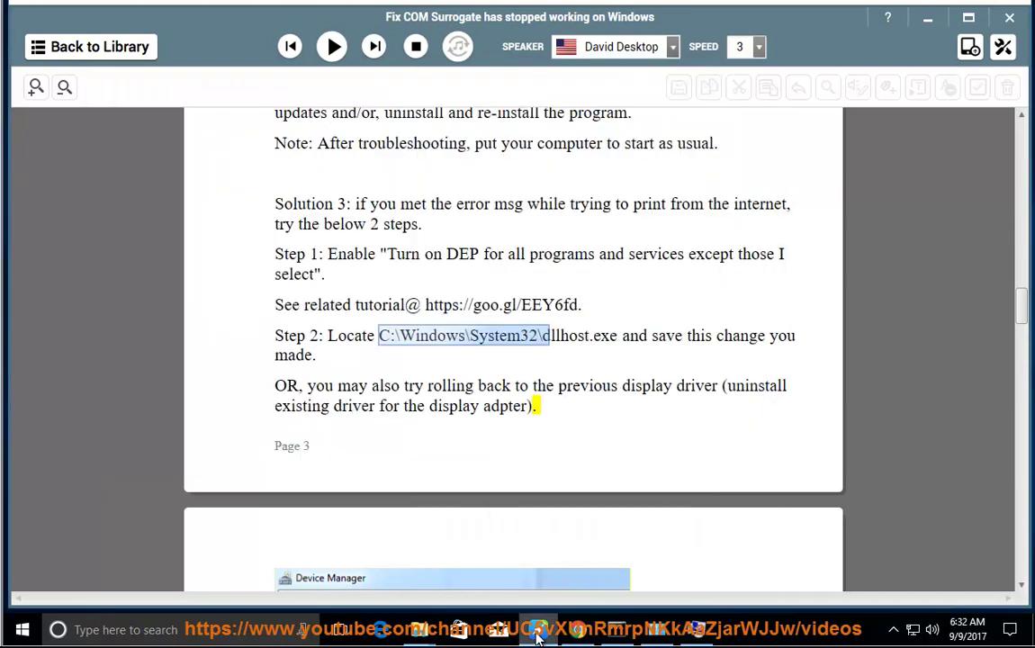
pyautogui.click(537, 632)
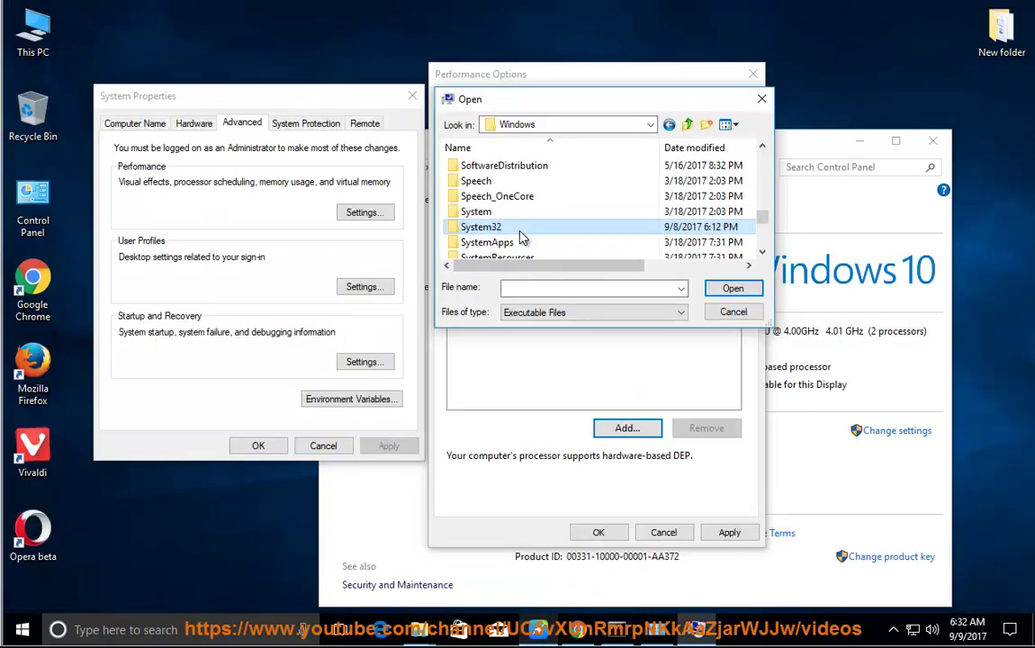
pyautogui.doubleClick(520, 228)
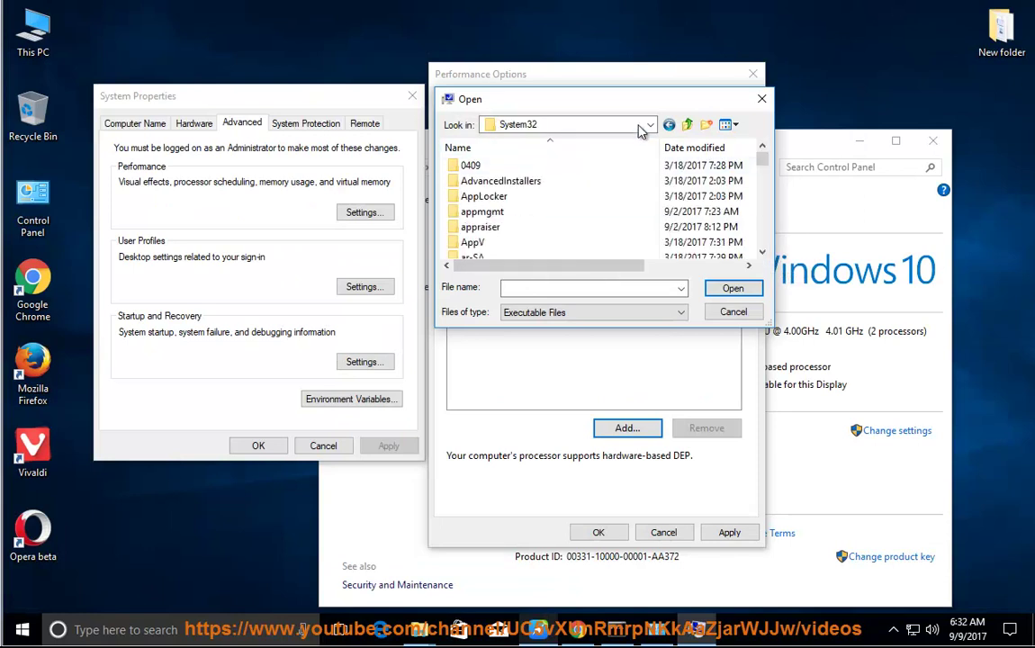
# Enlarge the file selection dialog, highlight dllhost in the guide's Step 2, and return to the dialog
pyautogui.moveTo(767, 321); pyautogui.dragTo(960, 558)
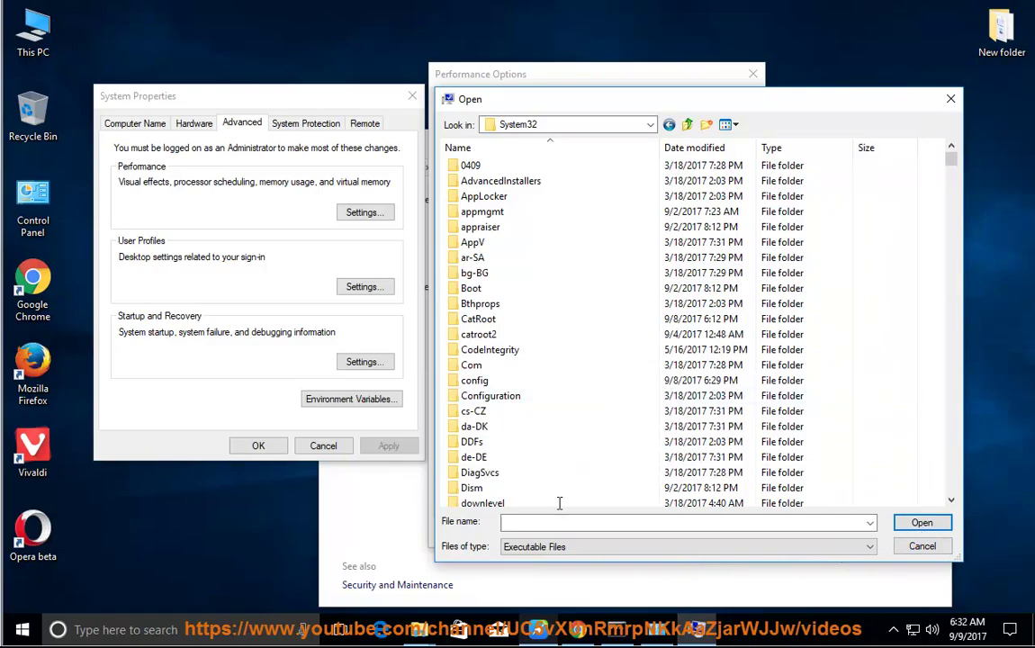
pyautogui.click(537, 631)
pyautogui.click(572, 336)
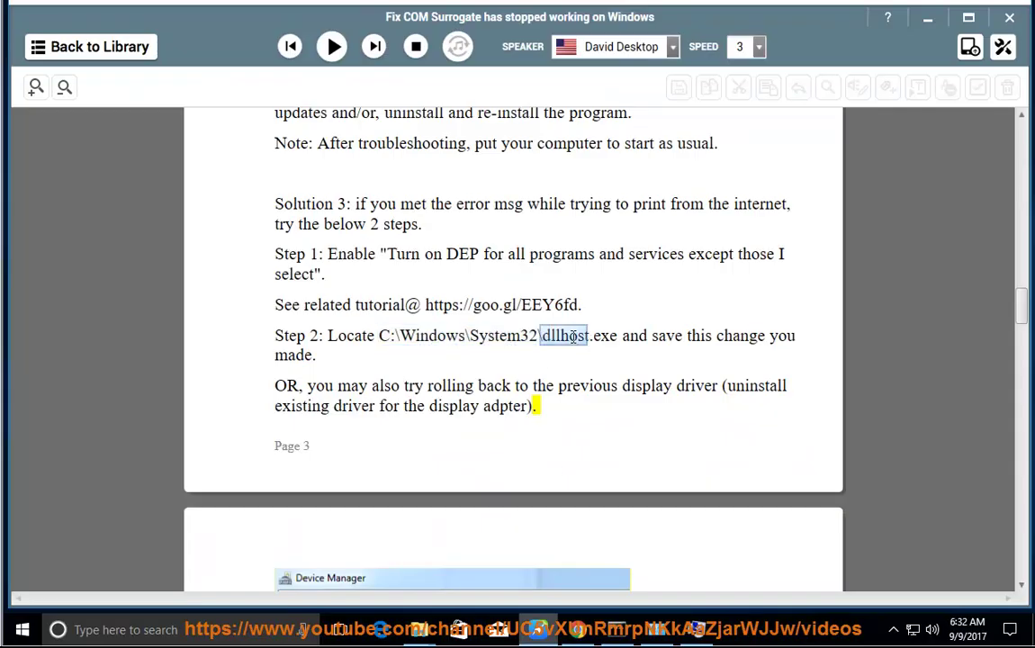
pyautogui.click(696, 630)
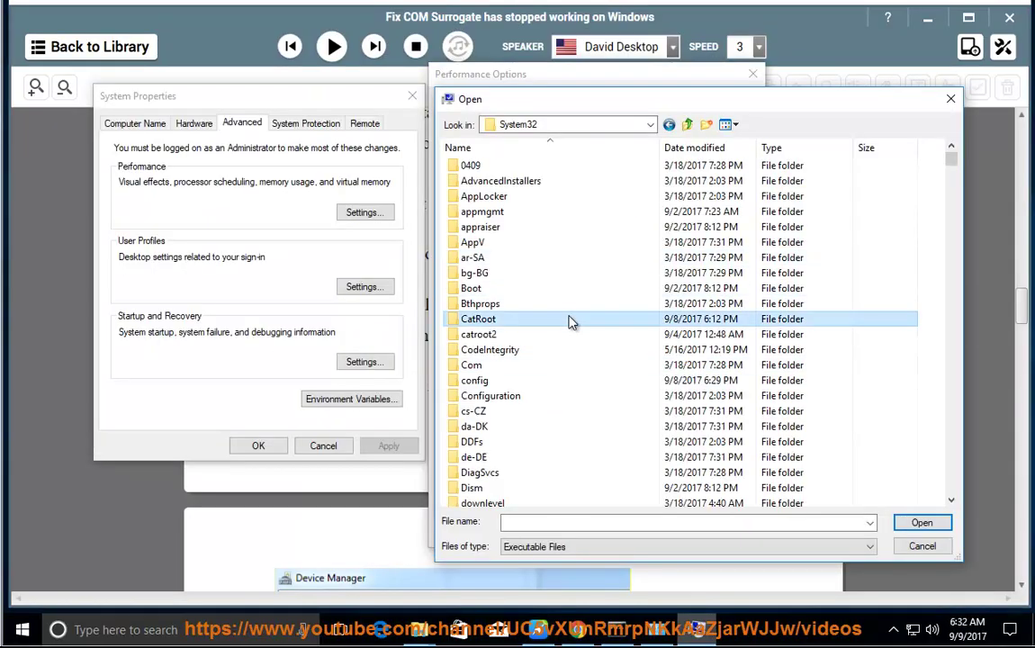
# Locate and select dllhost.exe among the executable files in the System32 folder
pyautogui.click(531, 487)
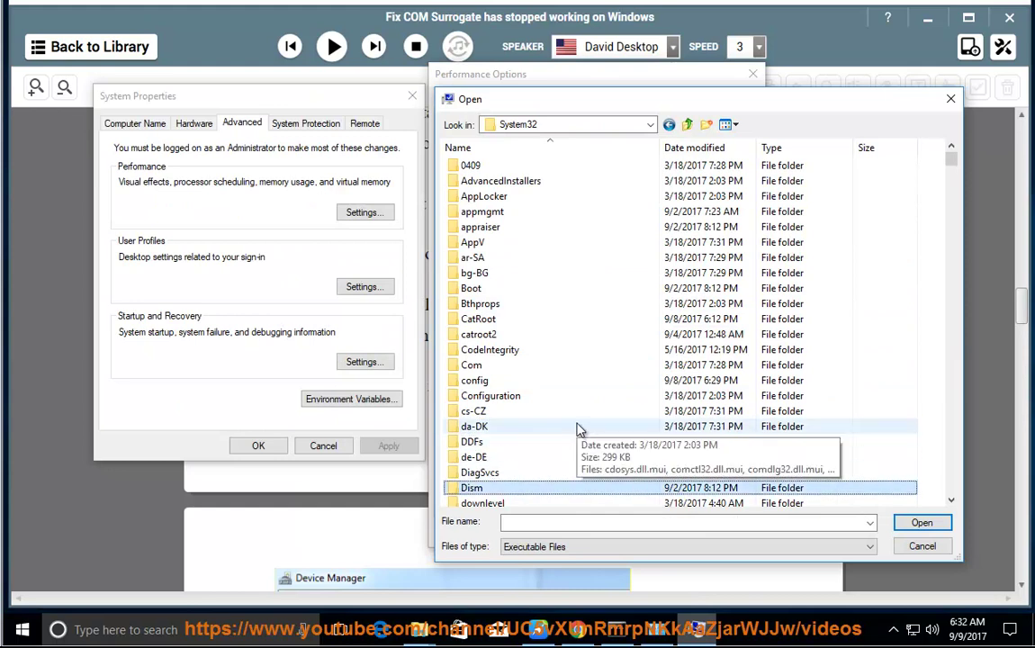
pyautogui.scroll(-1, 585, 457)
pyautogui.scroll(-3, 585, 457)
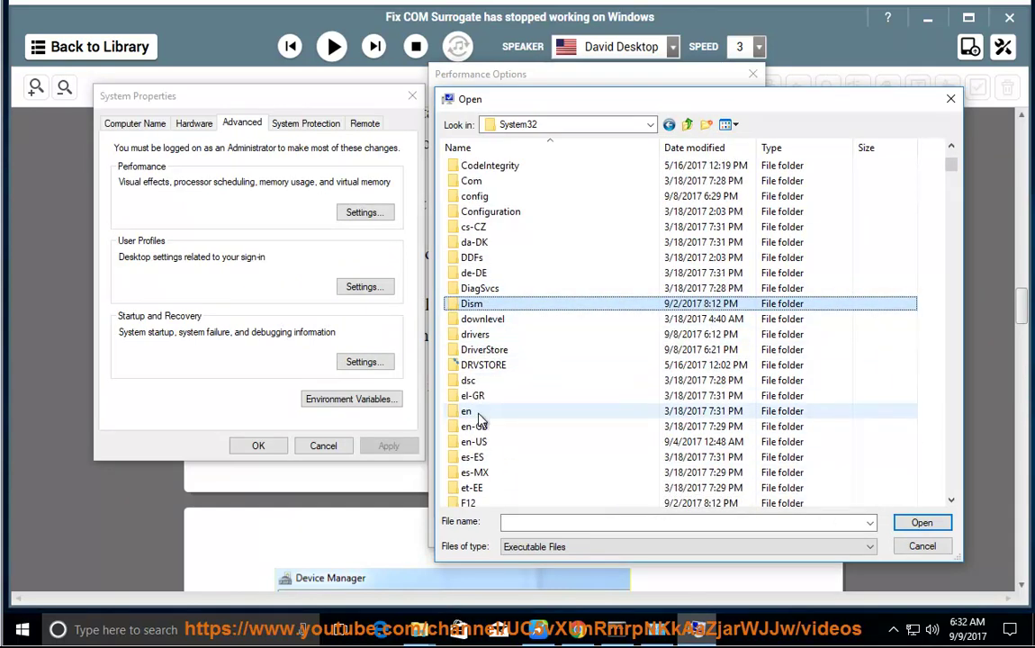
pyautogui.press('Down')
pyautogui.press('Down')
pyautogui.press('Down')
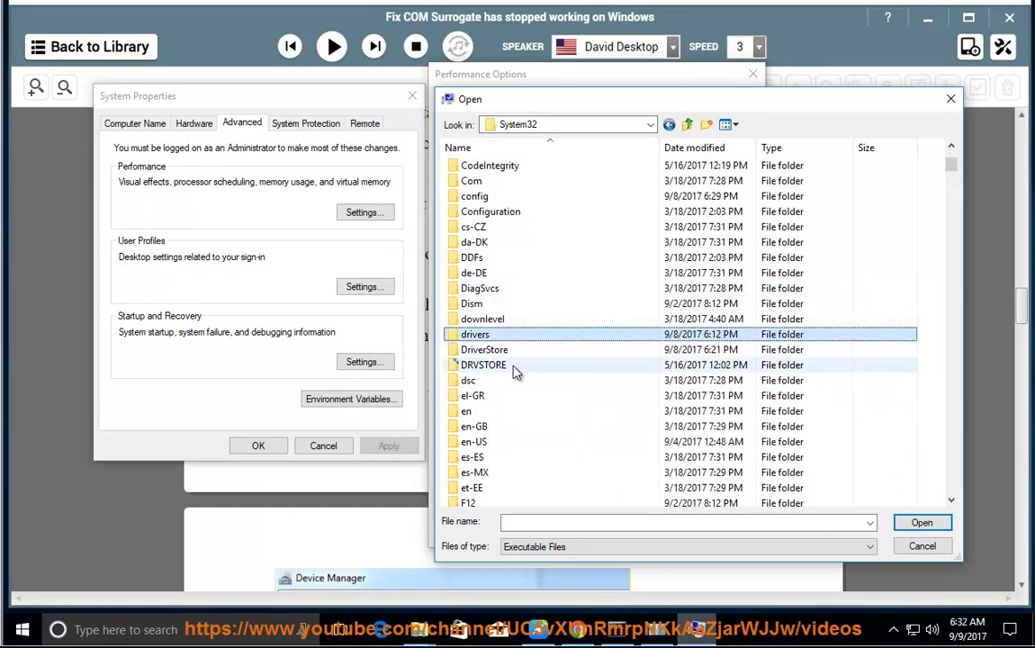
pyautogui.moveTo(951, 165); pyautogui.dragTo(951, 261)
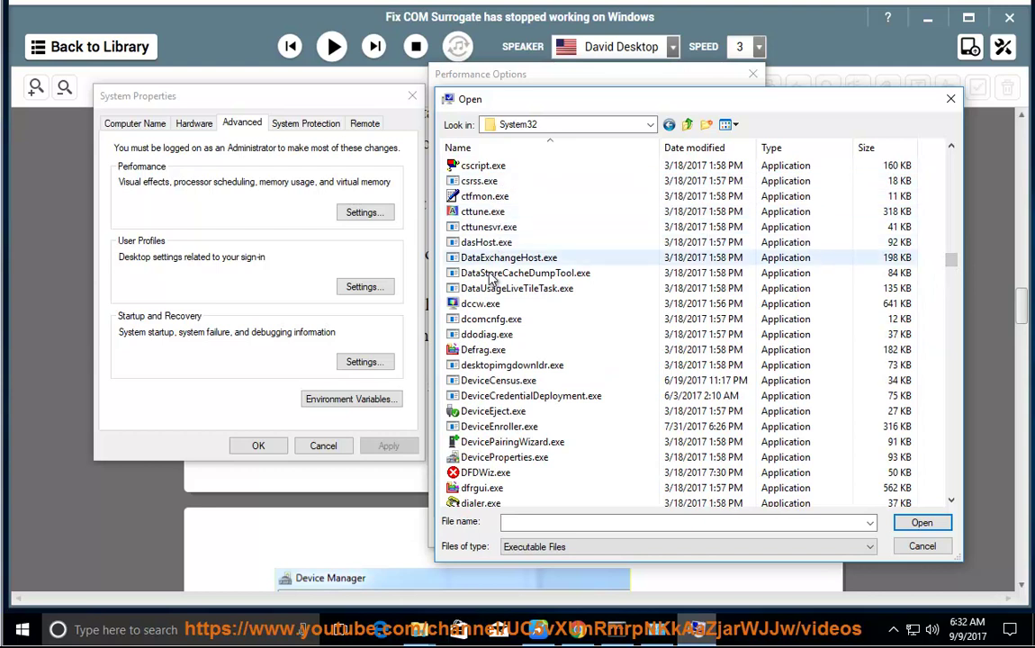
pyautogui.click(487, 488)
pyautogui.scroll(-5, 491, 481)
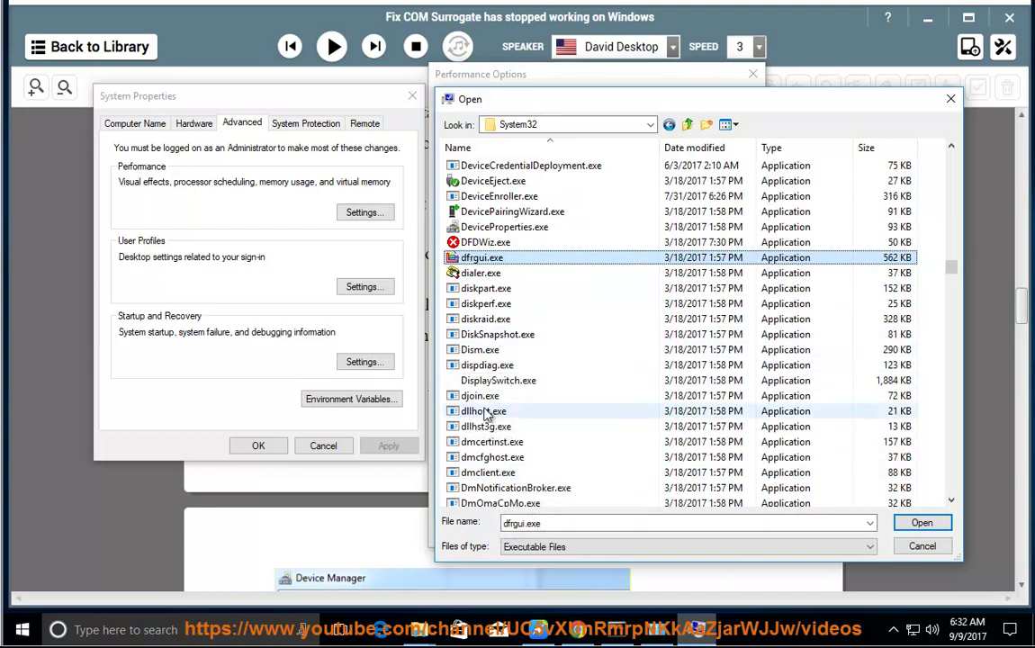
pyautogui.click(483, 415)
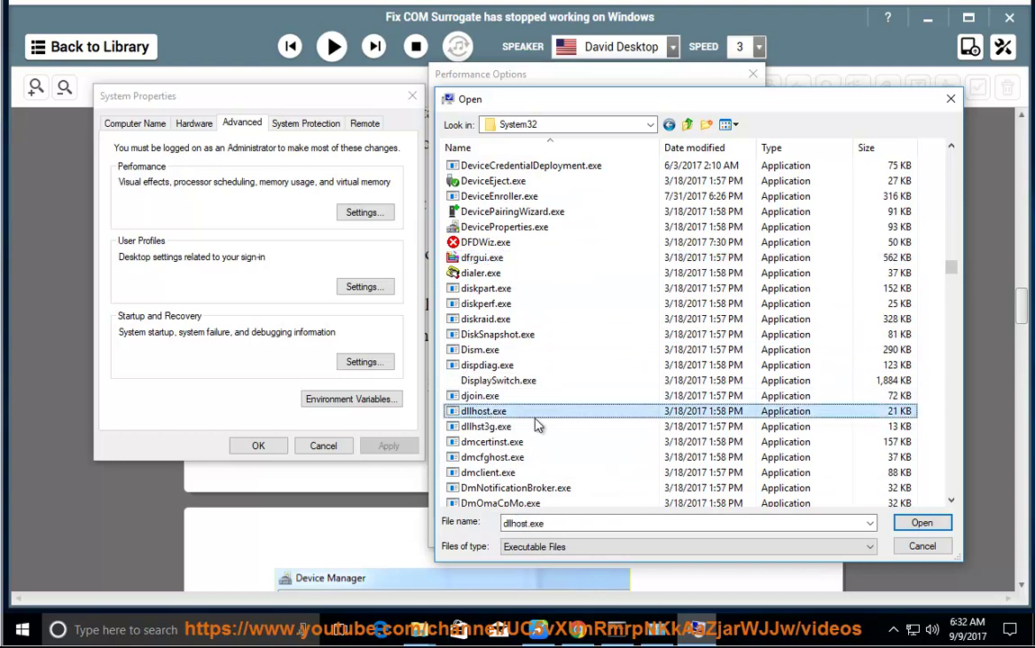
# Display the System32 executables as large icons and look through the files after dllhost.exe
pyautogui.click(735, 127)
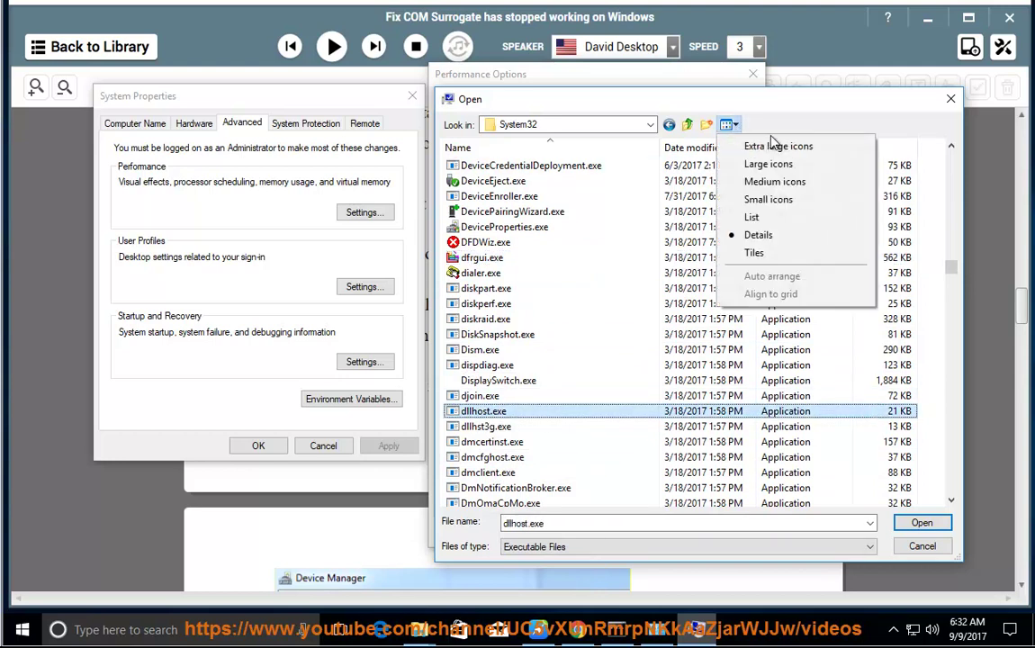
pyautogui.click(779, 164)
pyautogui.scroll(-4, 663, 463)
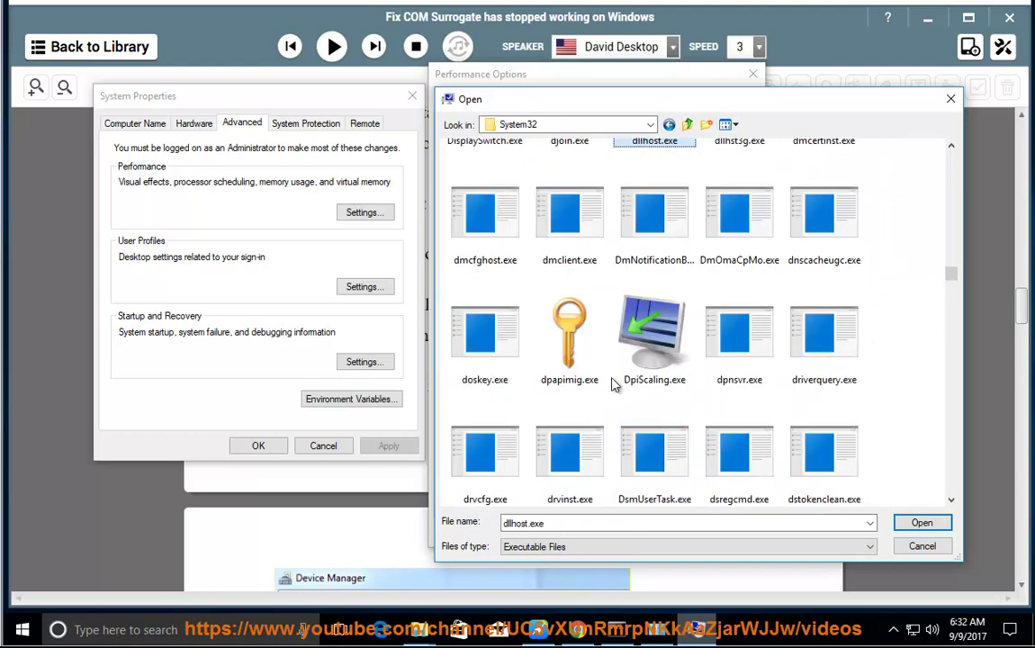
pyautogui.scroll(-1, 666, 432)
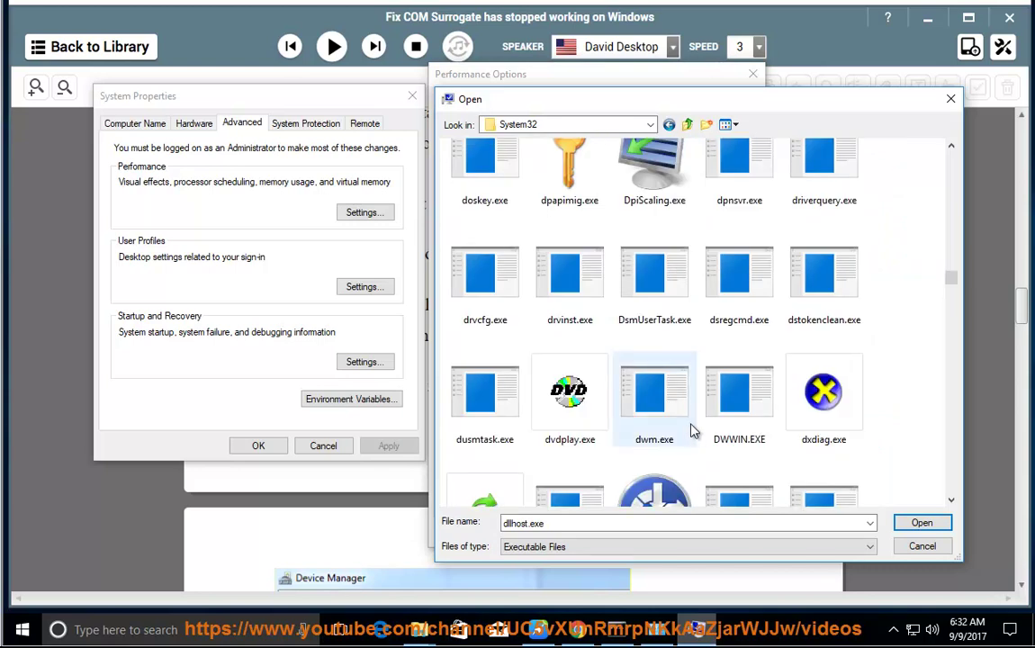
# Return to dllhost.exe among the System32 files, recheck its path in the guide, and view its description in the file properties
pyautogui.moveTo(956, 284); pyautogui.dragTo(956, 278)
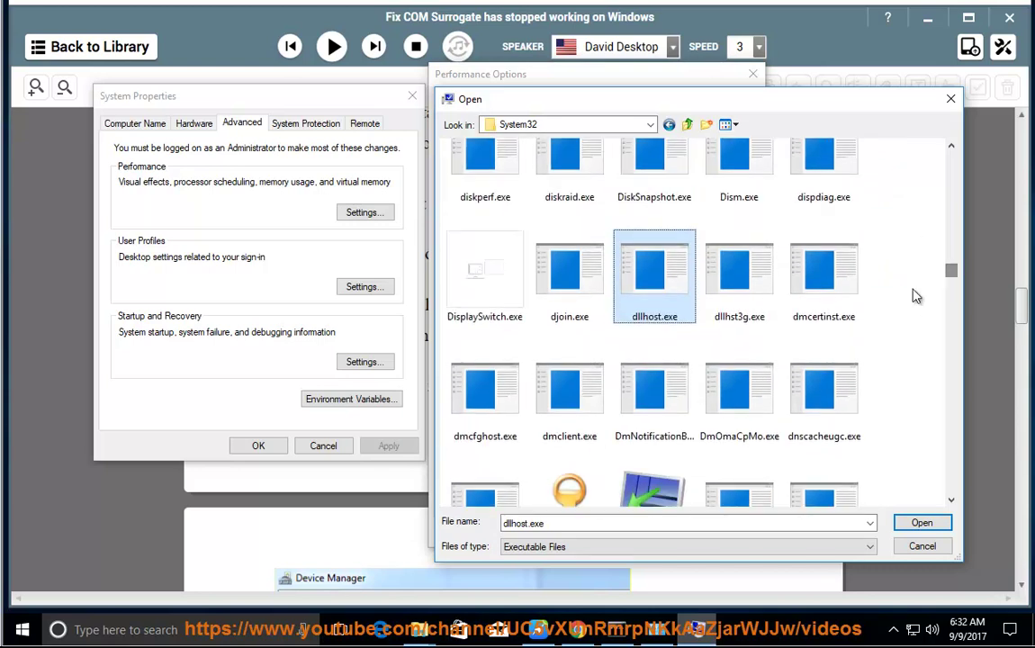
pyautogui.click(536, 633)
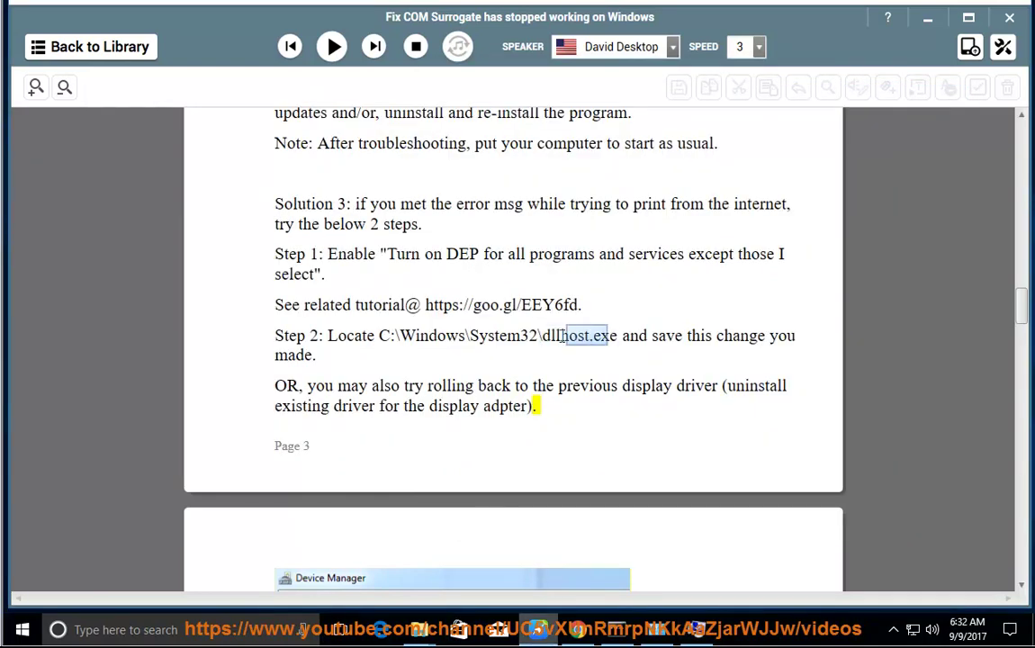
pyautogui.click(697, 630)
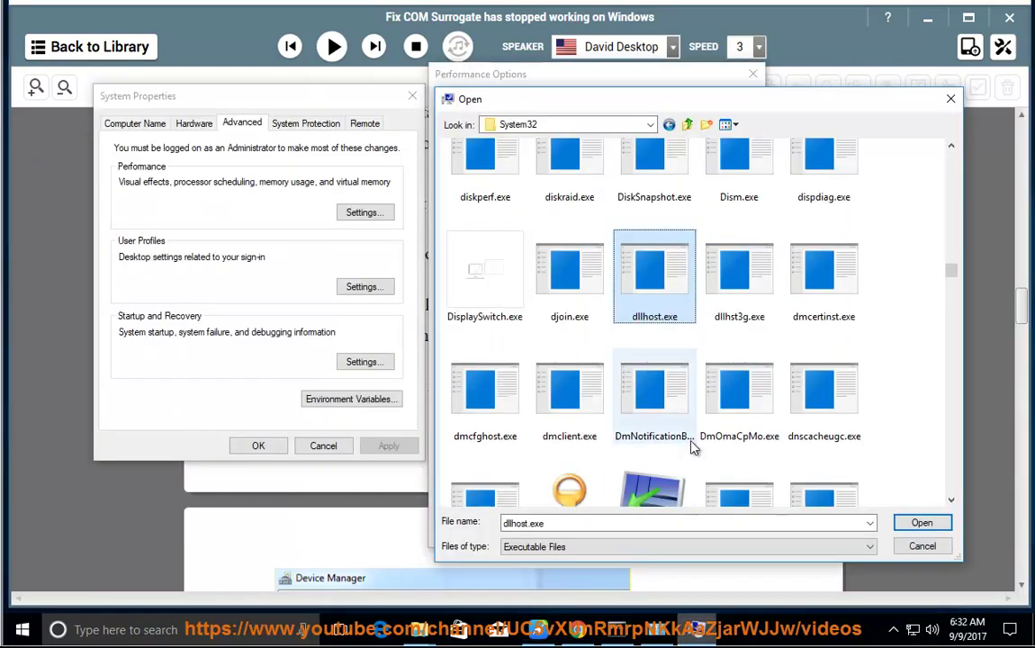
pyautogui.rightClick(666, 317)
pyautogui.click(714, 550)
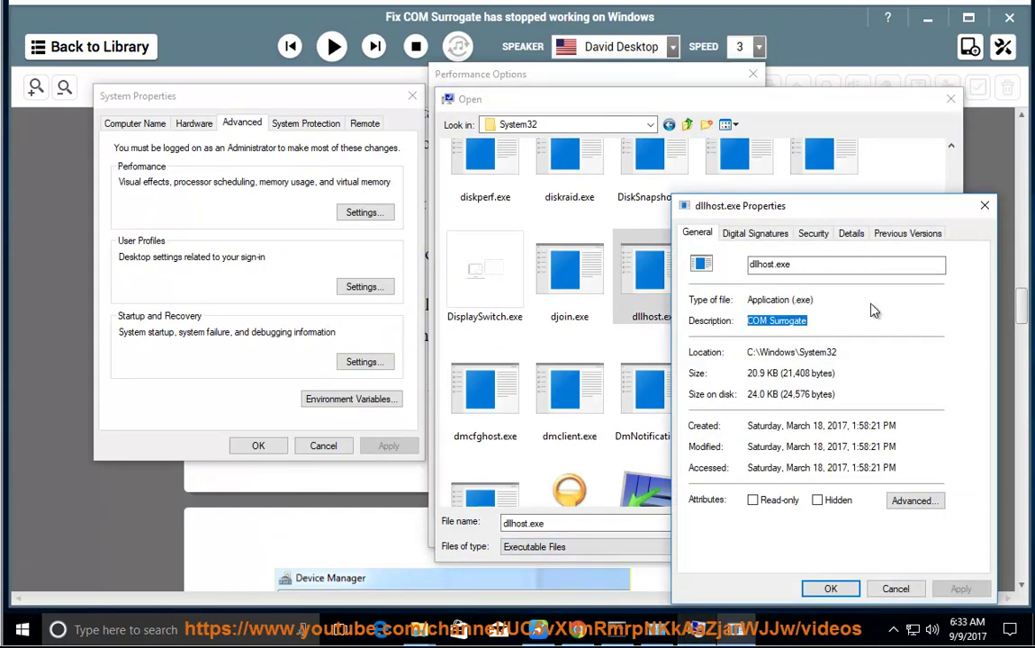
pyautogui.click(982, 207)
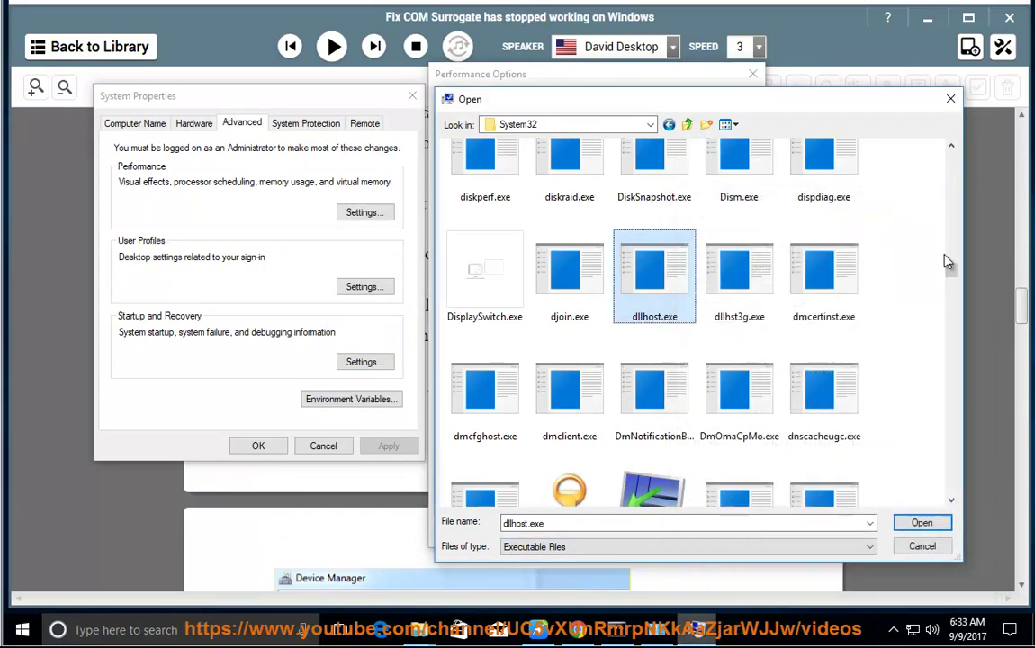
# Try to add the selected System32 dllhost.exe to the DEP exceptions and dismiss the resulting dialog
pyautogui.click(916, 523)
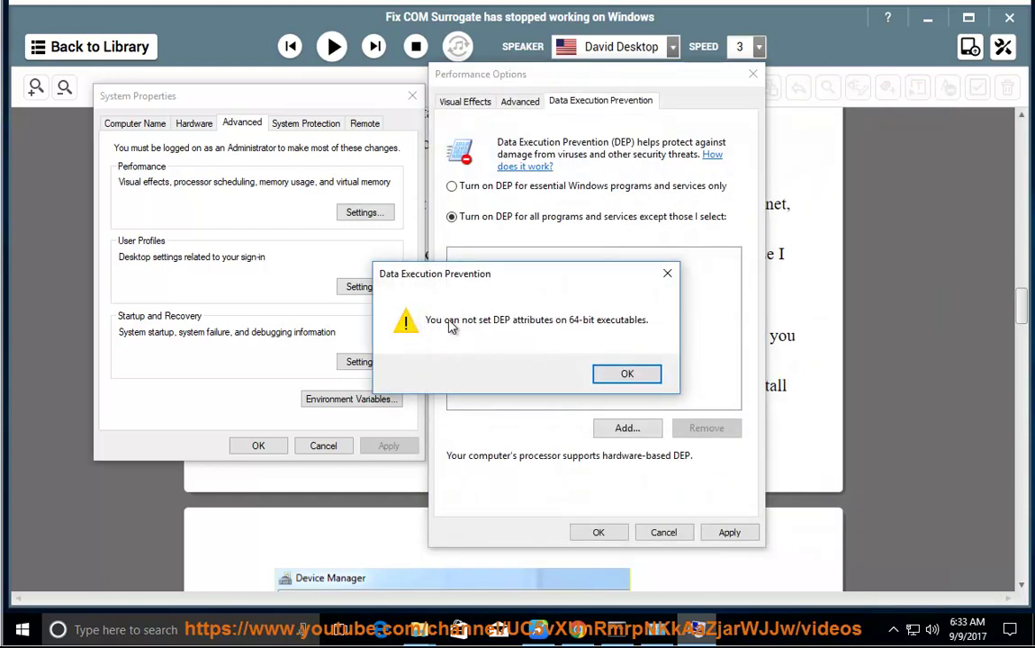
pyautogui.click(630, 374)
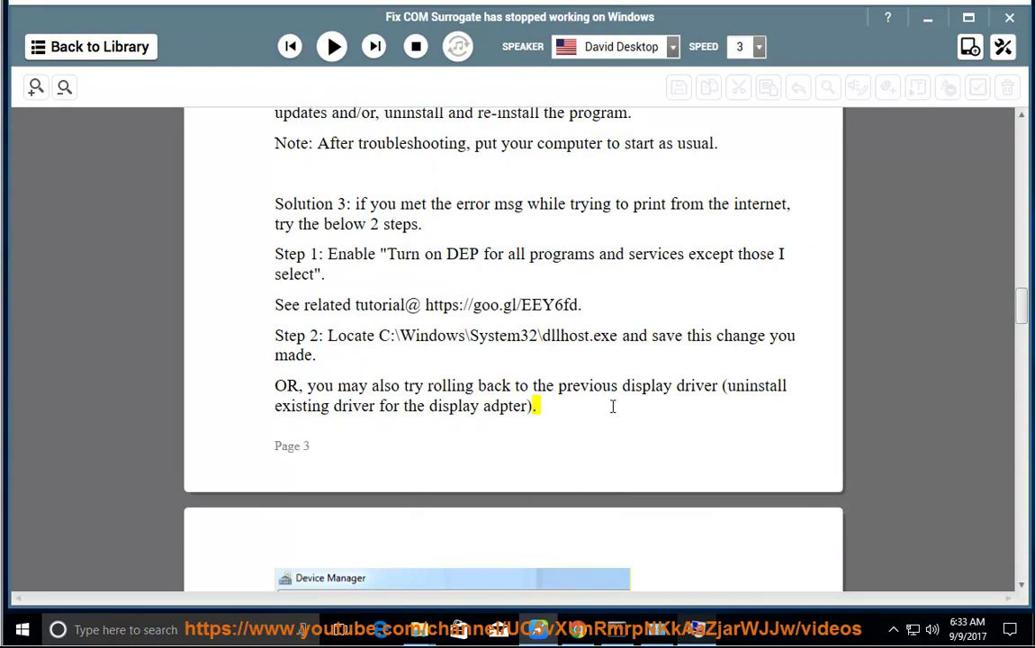
# Read on in the guide to Solution 4 and copy the folder path C:\Windows\Syswow64
pyautogui.scroll(-1, 615, 403)
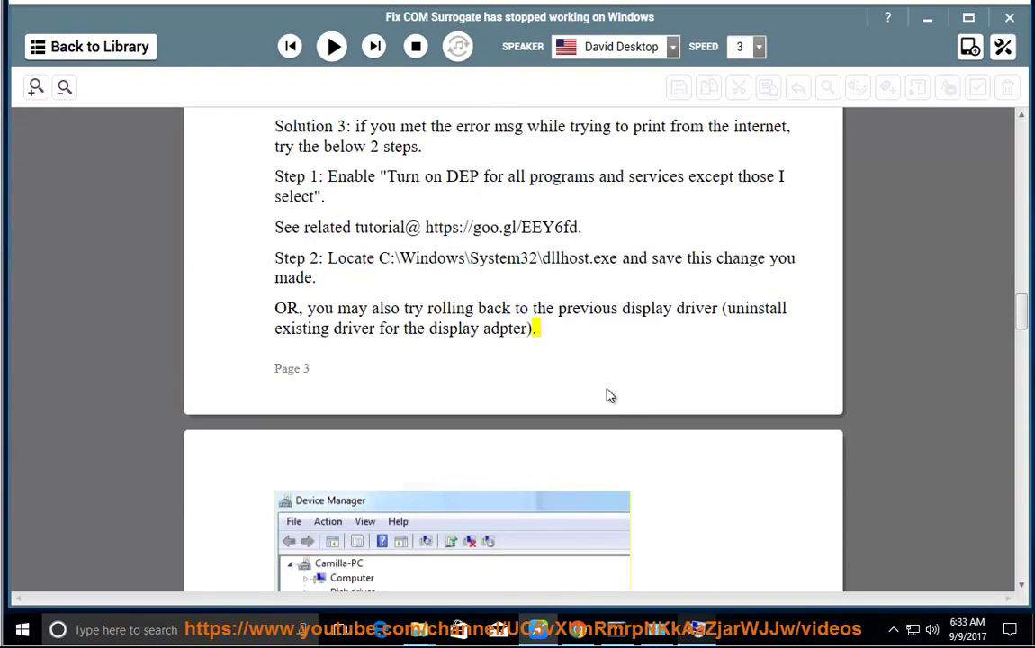
pyautogui.scroll(-5, 614, 403)
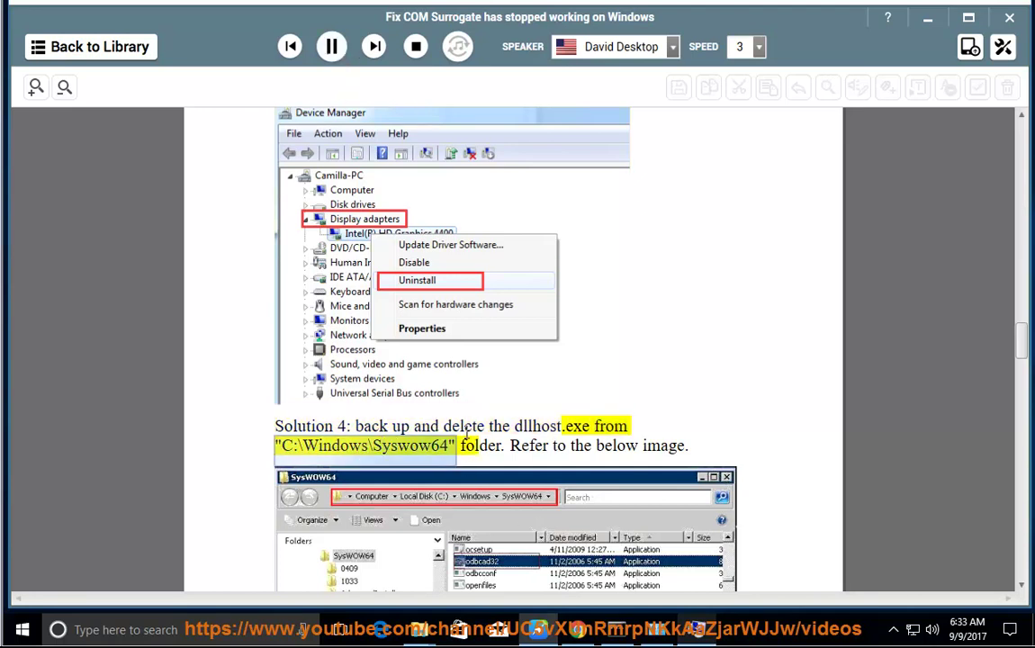
pyautogui.scroll(-1, 670, 425)
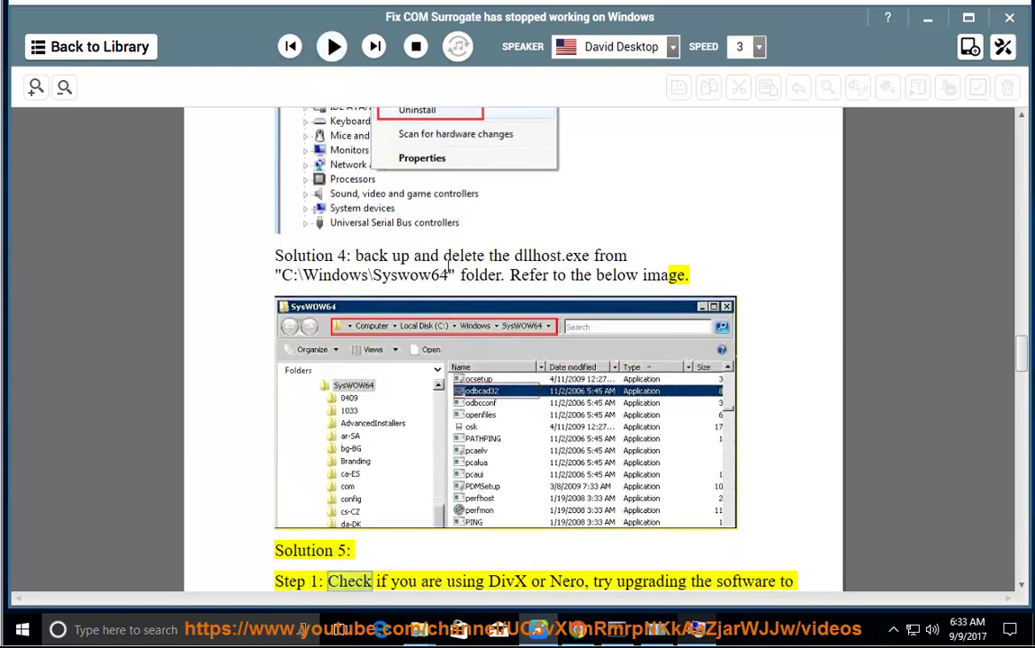
pyautogui.moveTo(446, 276); pyautogui.dragTo(286, 274)
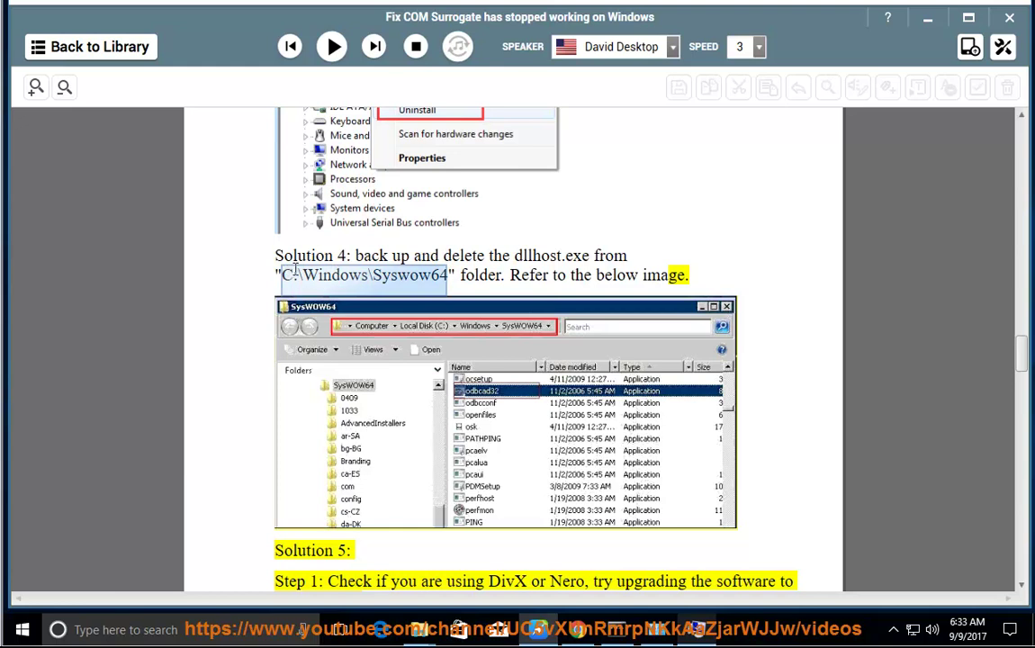
pyautogui.rightClick(307, 273)
pyautogui.click(346, 317)
# Switch to the open File Explorer window and go to the copied path C:\Windows\Syswow64
pyautogui.moveTo(416, 625)
pyautogui.click(454, 501)
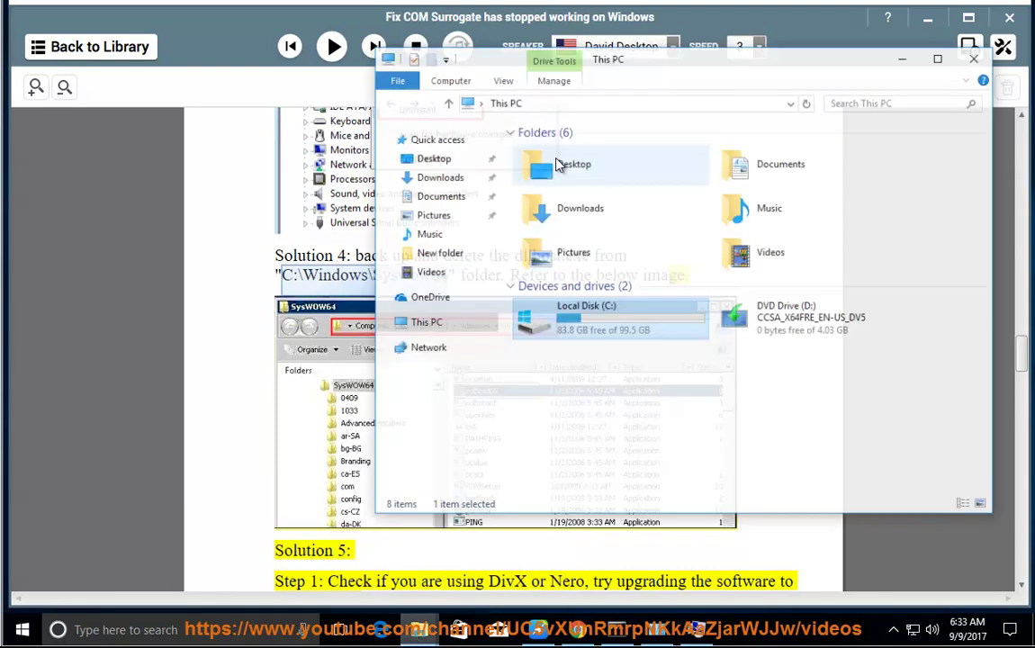
pyautogui.click(641, 86)
pyautogui.rightClick(642, 86)
pyautogui.click(671, 150)
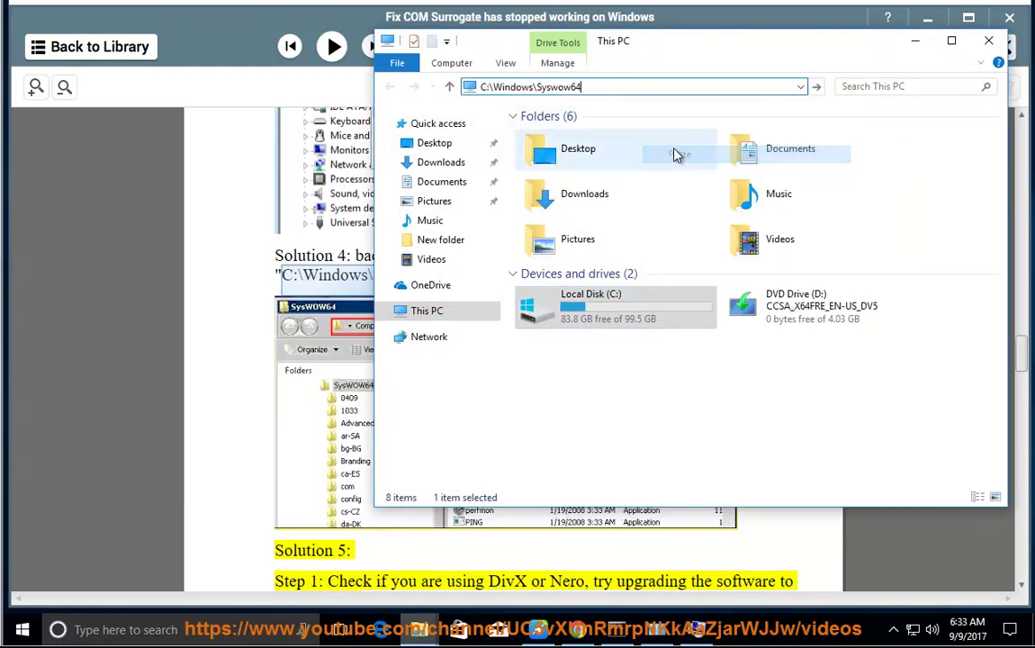
pyautogui.press('Return')
# Look through the SysWOW64 files beginning with D for dllhost.exe
pyautogui.moveTo(663, 54); pyautogui.dragTo(652, 140)
pyautogui.click(576, 441)
pyautogui.scroll(-4, 581, 423)
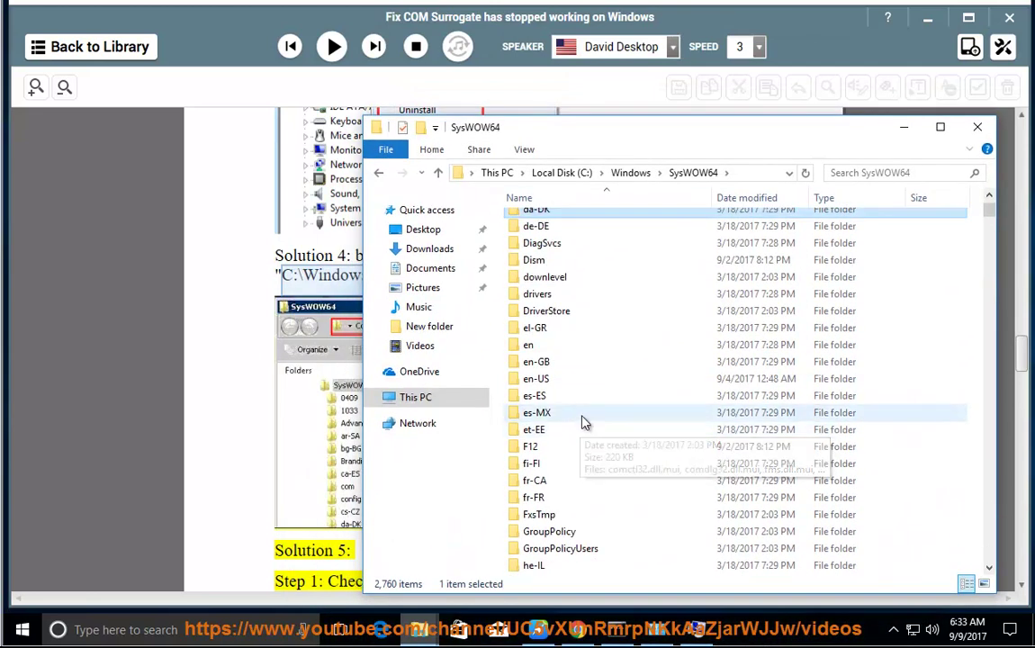
pyautogui.moveTo(988, 211); pyautogui.dragTo(989, 282)
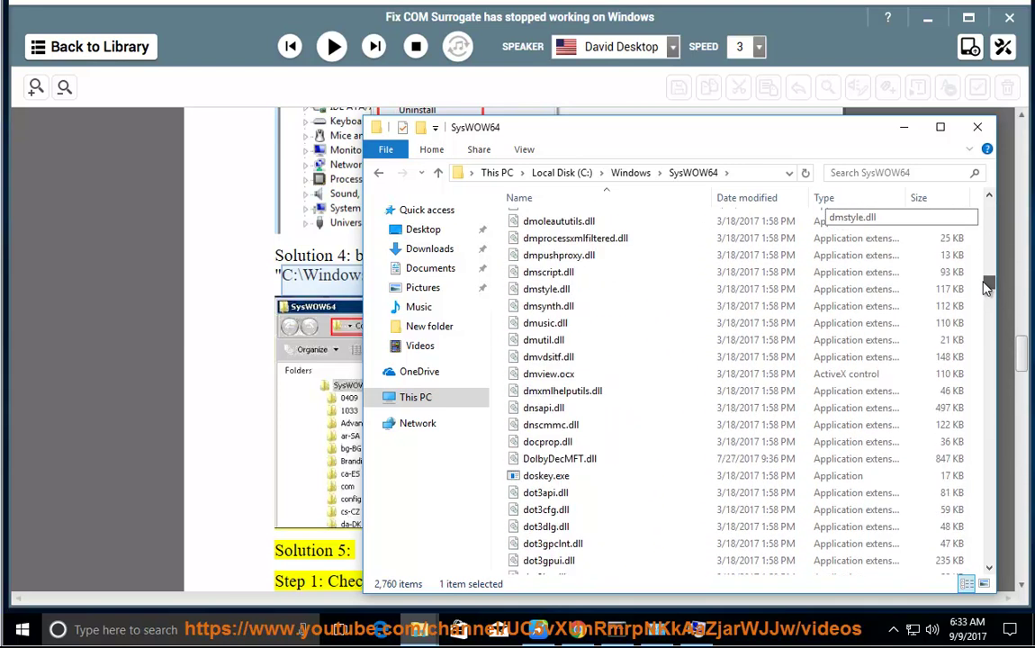
pyautogui.click(554, 560)
pyautogui.scroll(-5, 563, 544)
pyautogui.scroll(7, 562, 542)
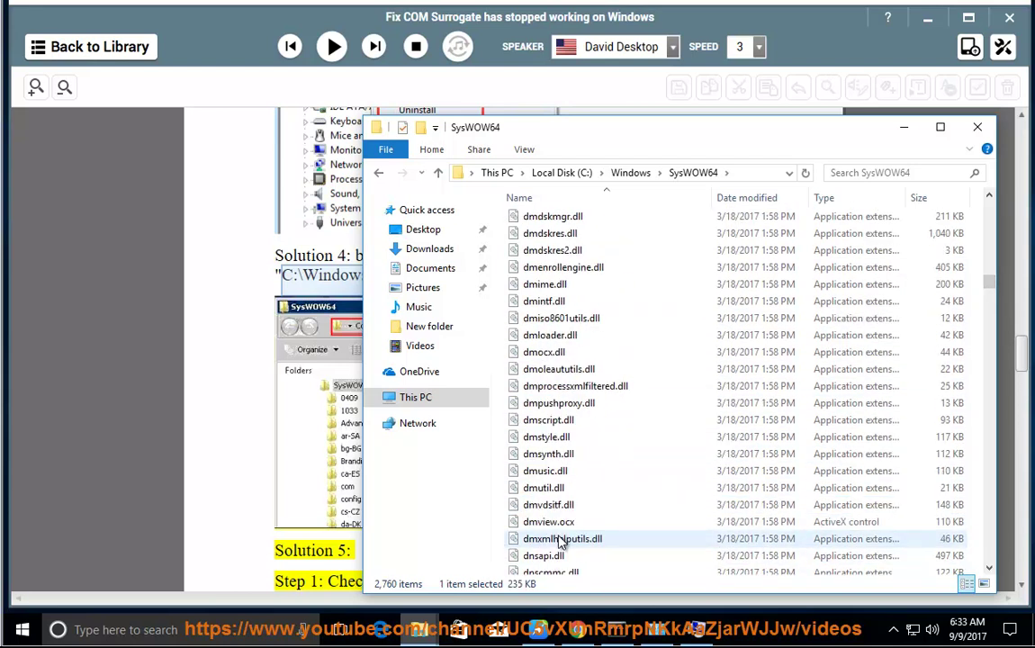
pyautogui.scroll(-11, 564, 543)
pyautogui.scroll(-7, 557, 540)
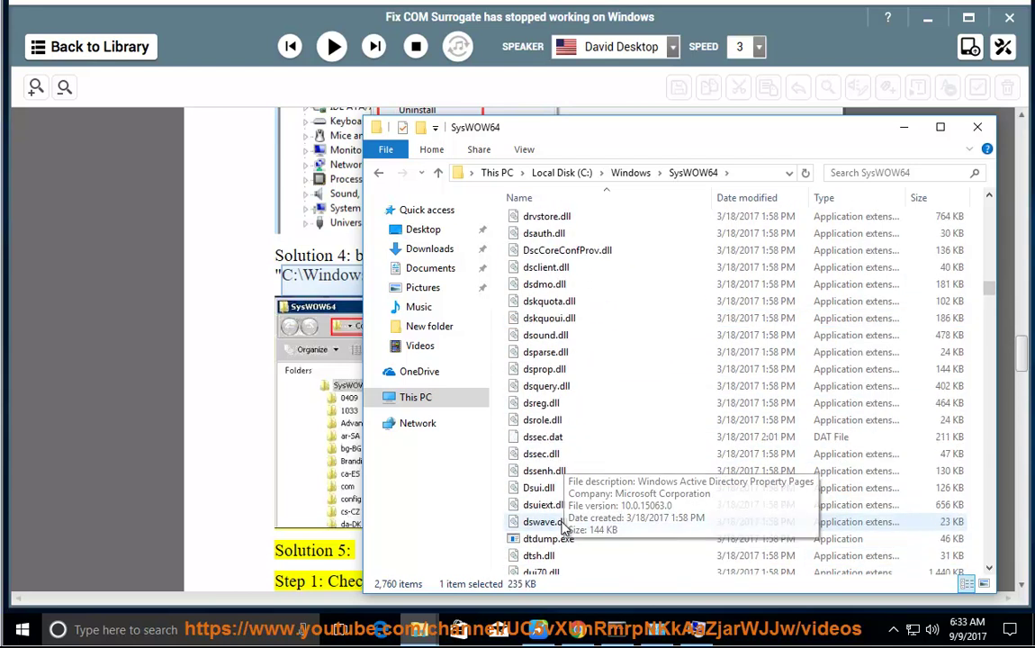
pyautogui.scroll(6, 527, 527)
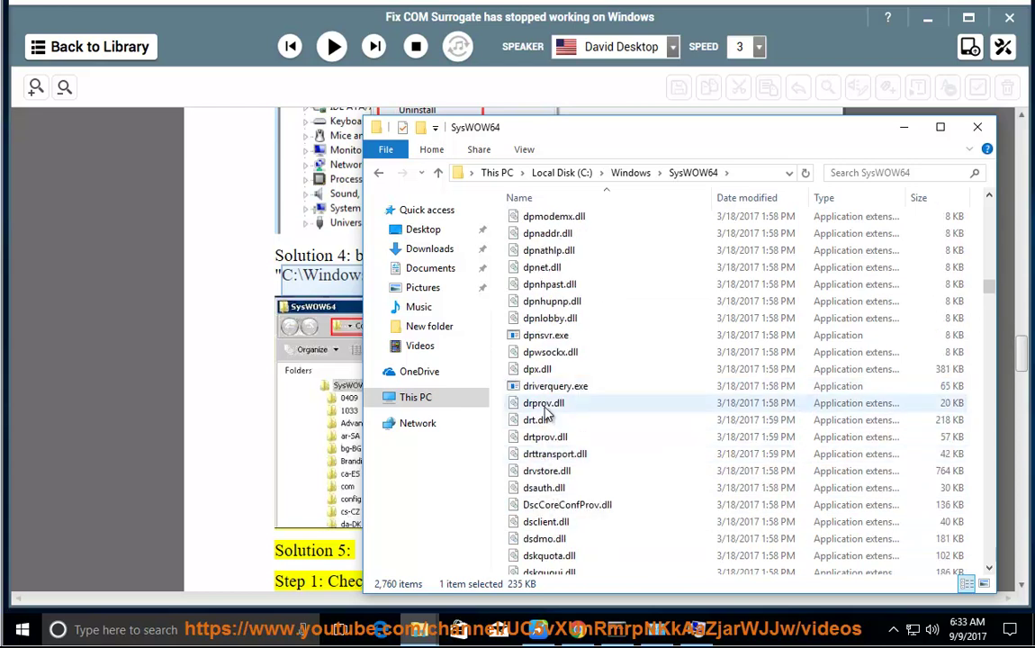
pyautogui.scroll(2, 538, 373)
pyautogui.scroll(10, 542, 324)
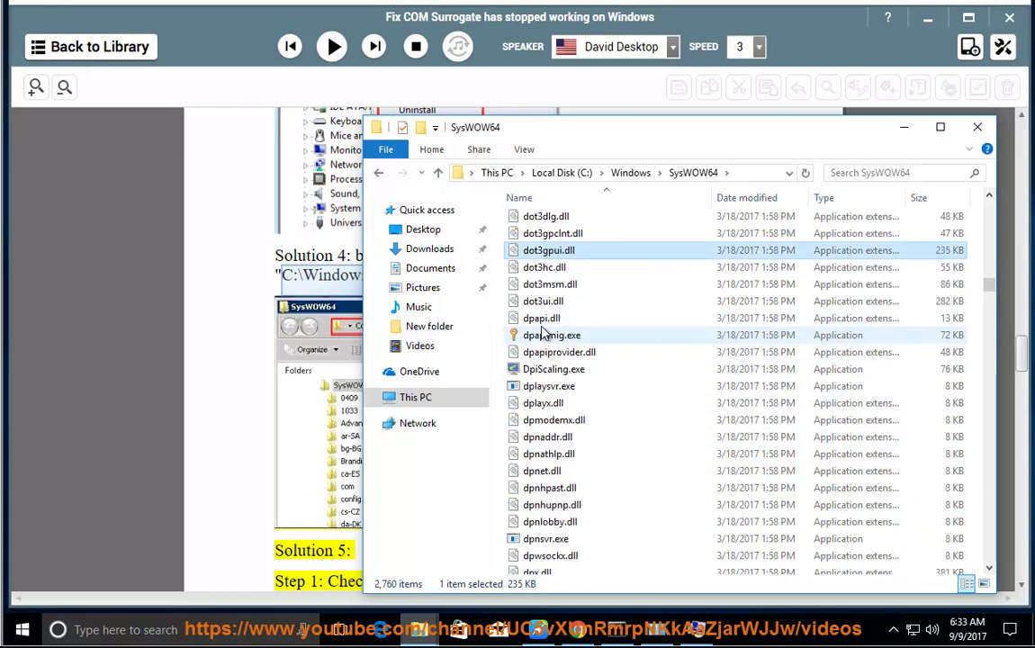
pyautogui.scroll(12, 542, 328)
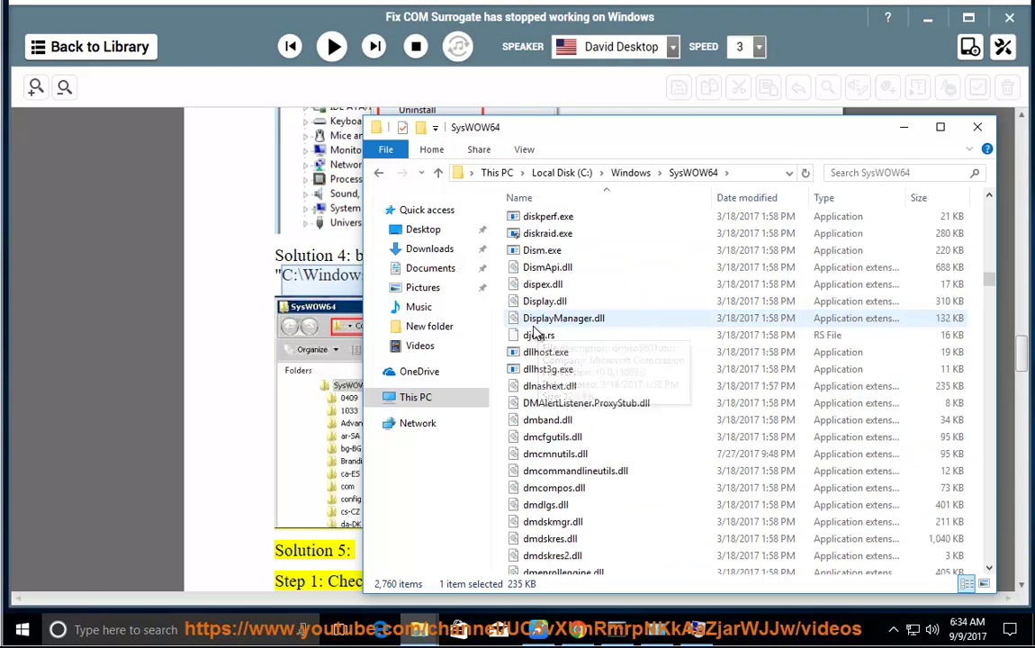
pyautogui.scroll(9, 549, 301)
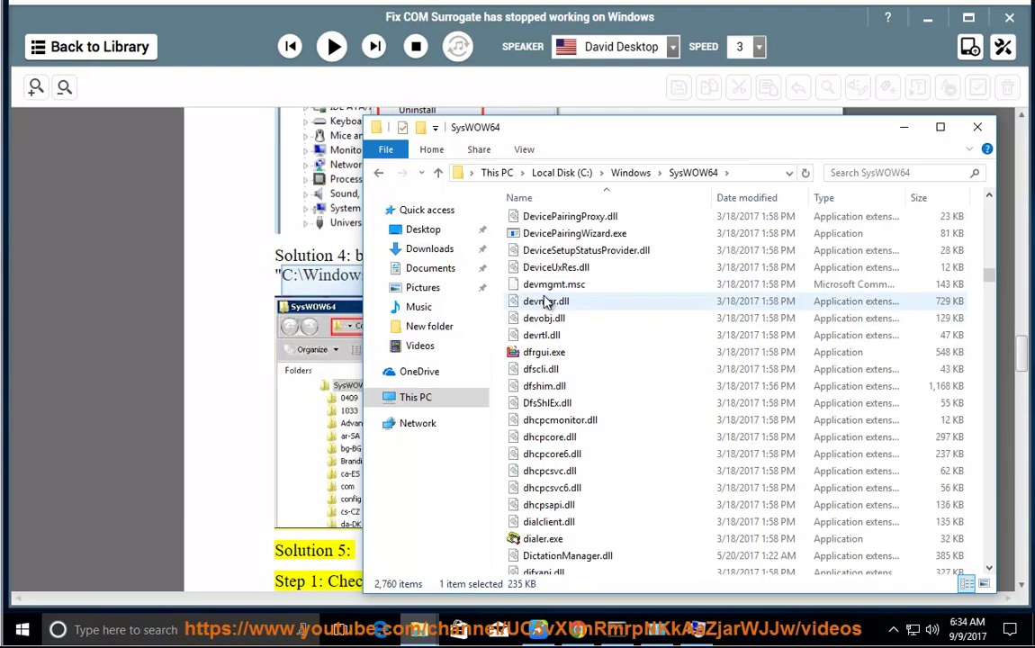
pyautogui.scroll(-4, 576, 360)
pyautogui.scroll(-7, 576, 360)
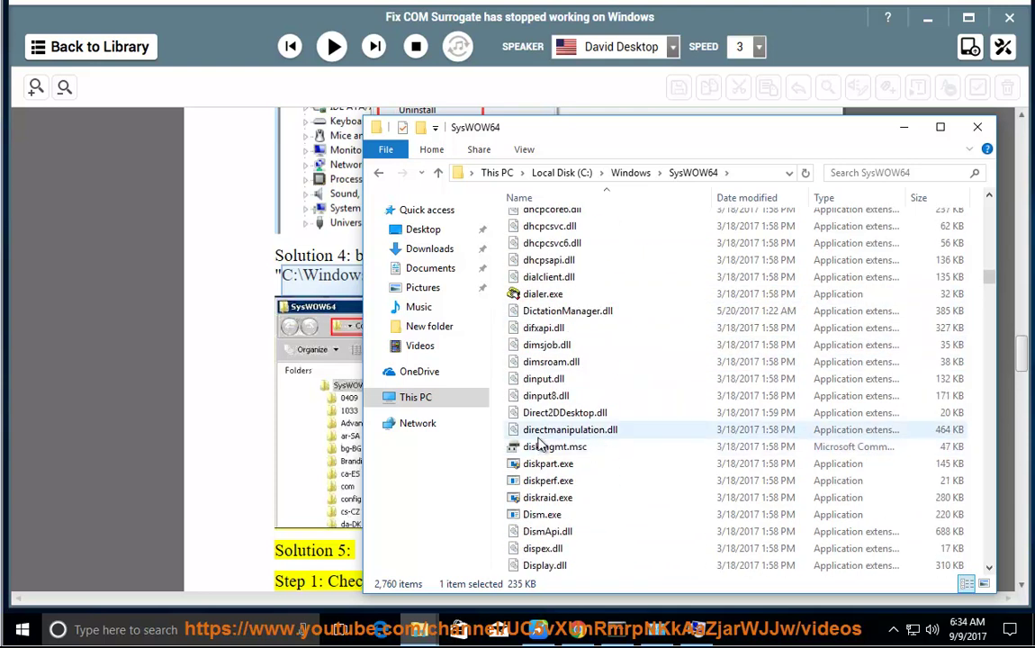
# Select dllhost.exe in the SysWOW64 folder and reposition the folder window so Solution 4 in the guide can be read
pyautogui.moveTo(700, 133); pyautogui.dragTo(714, 220)
pyautogui.click(580, 442)
pyautogui.scroll(-9, 608, 468)
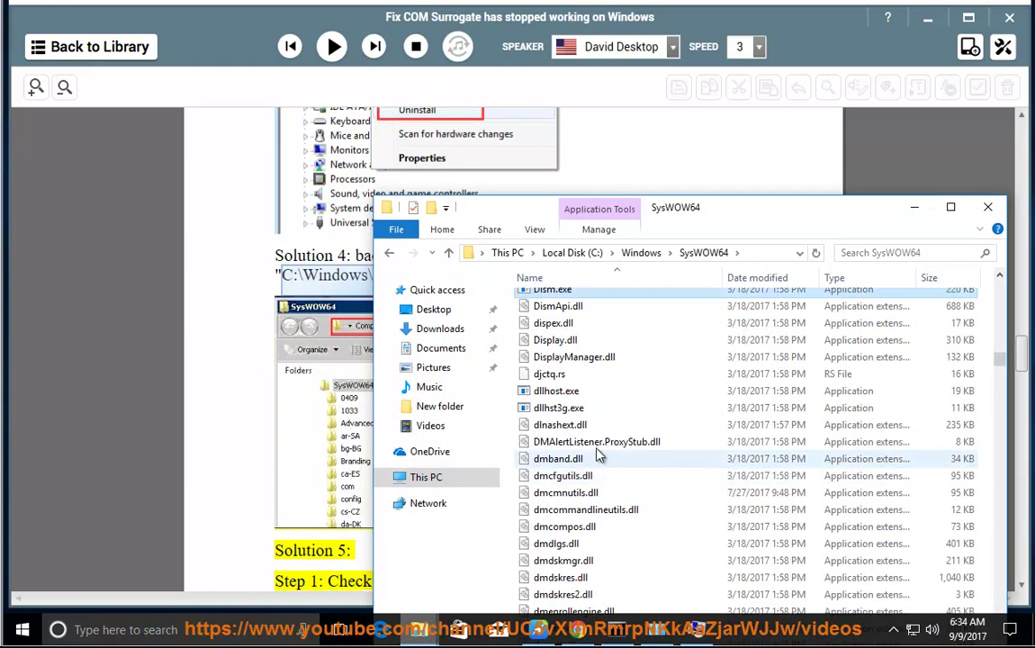
pyautogui.click(569, 392)
pyautogui.moveTo(706, 215); pyautogui.dragTo(631, 289)
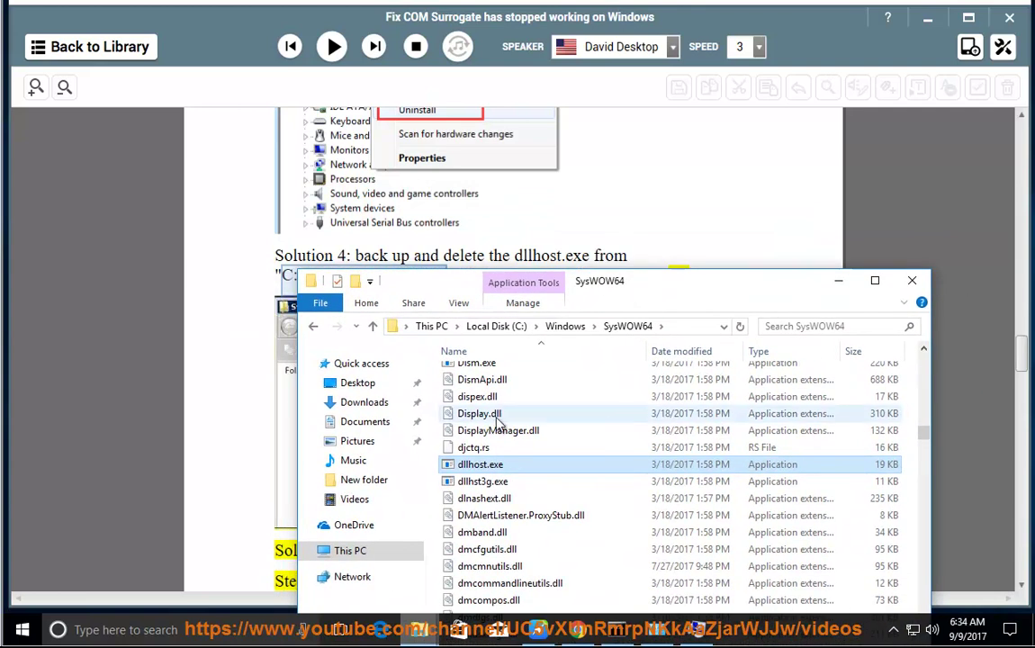
# Show the Delete option among the actions for the SysWOW64 dllhost.exe without using it, and minimize the folder window
pyautogui.rightClick(494, 464)
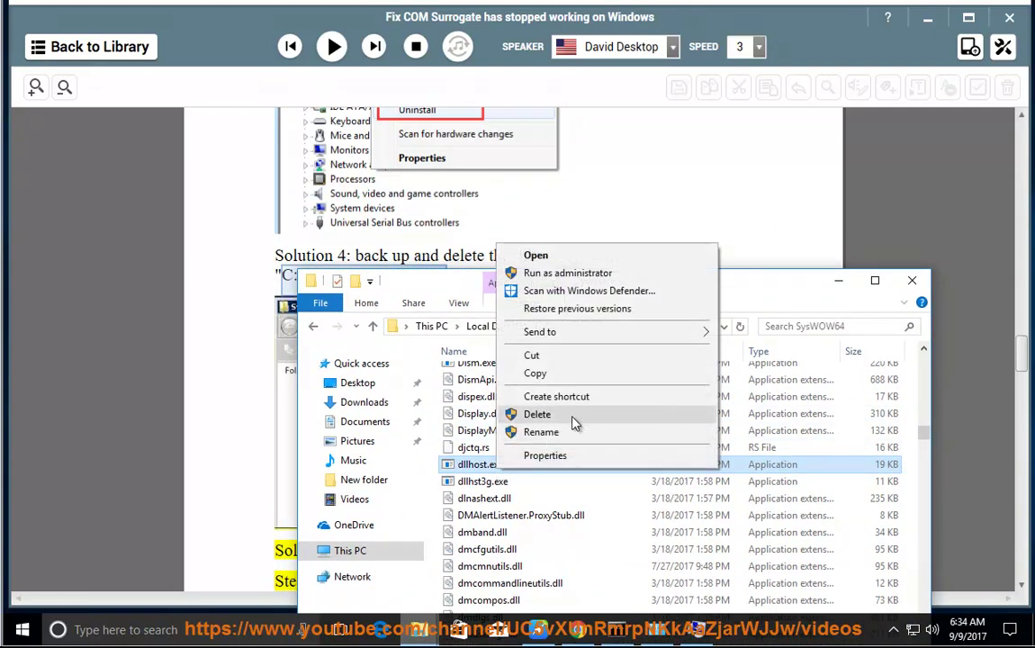
pyautogui.click(838, 280)
pyautogui.click(837, 280)
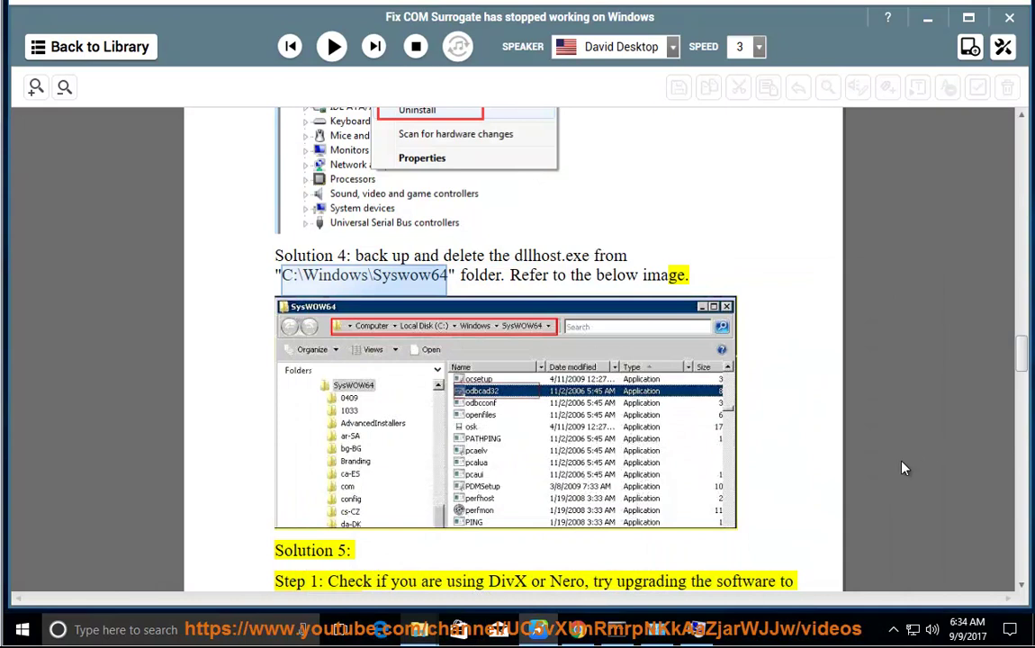
# Have the guide read aloud through Solution 5 to the Internet Explorer reset tip under "Other voices", and pause the reading there
pyautogui.scroll(-1, 651, 270)
pyautogui.click(332, 48)
pyautogui.scroll(-2, 622, 520)
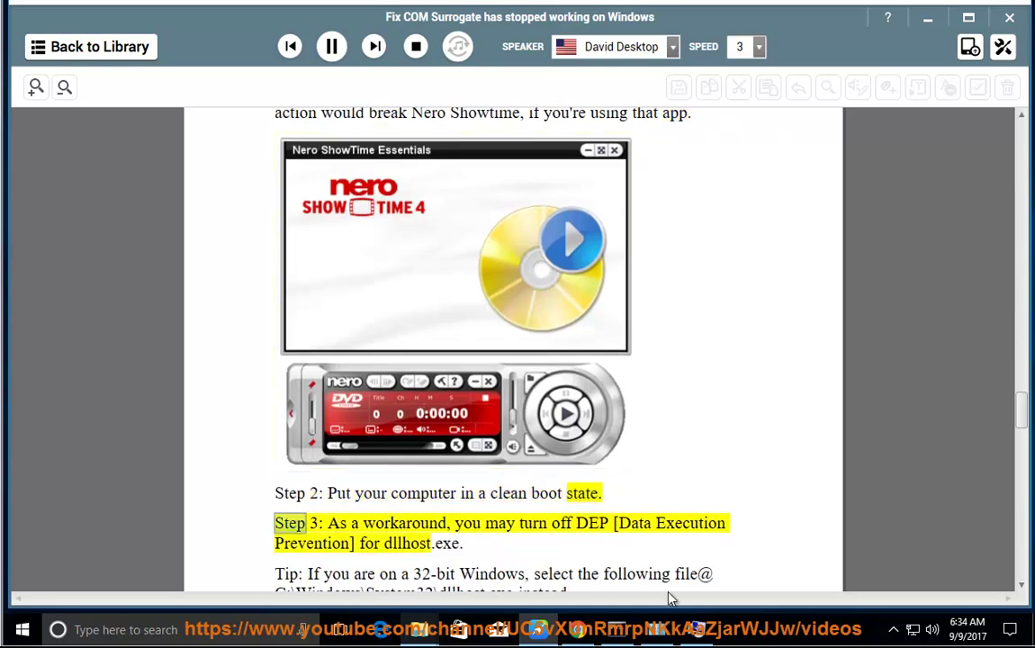
pyautogui.moveTo(695, 630)
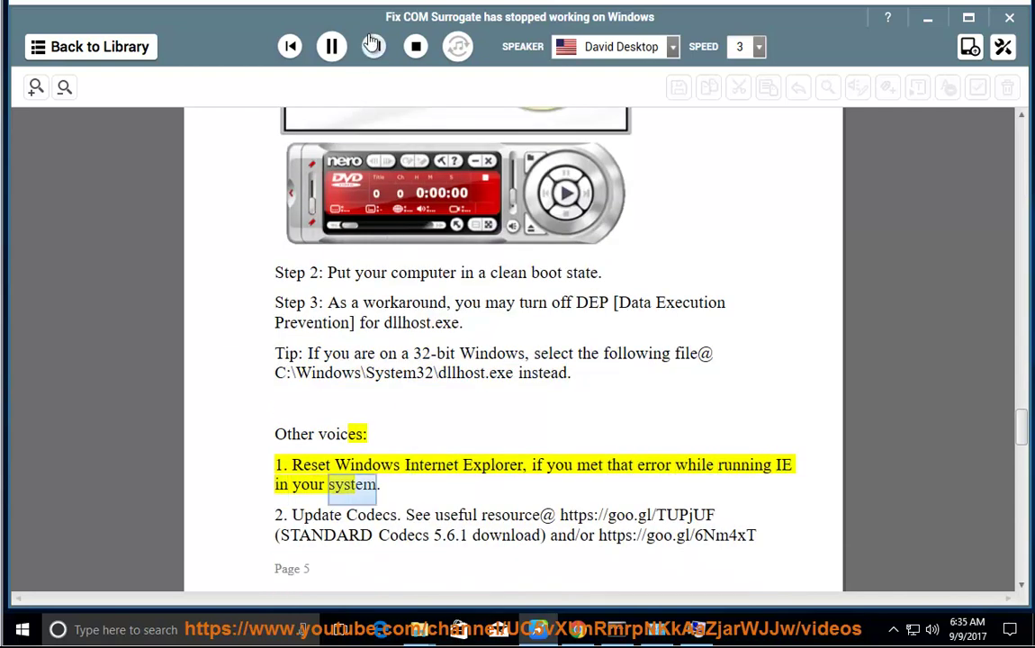
pyautogui.click(331, 46)
# Search Windows for "ie" and open Internet Explorer
pyautogui.press('super')
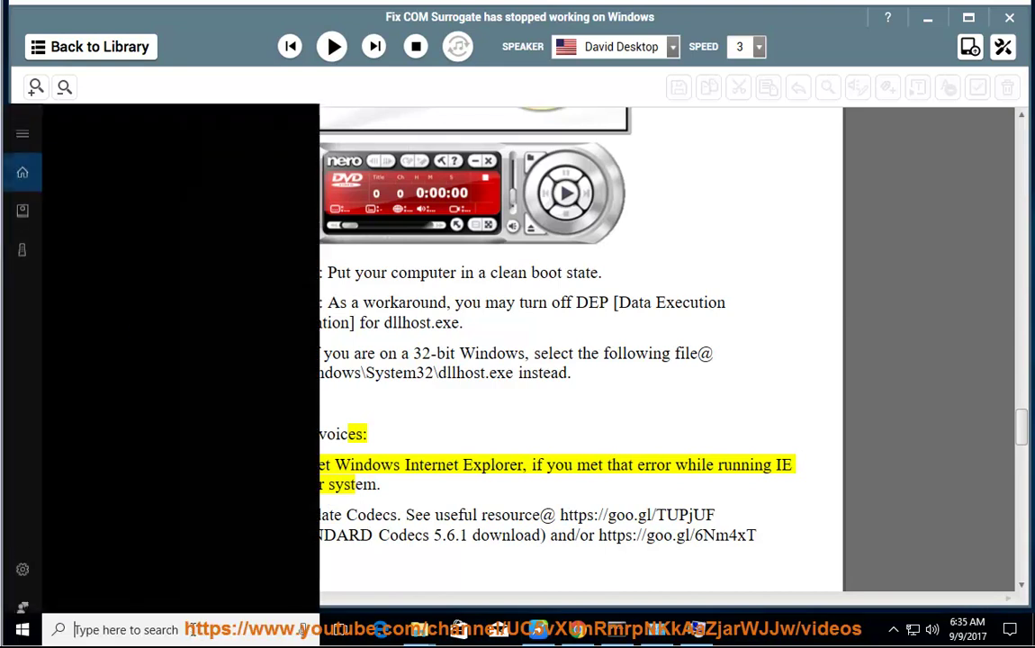
pyautogui.write('ie')
pyautogui.click(177, 196)
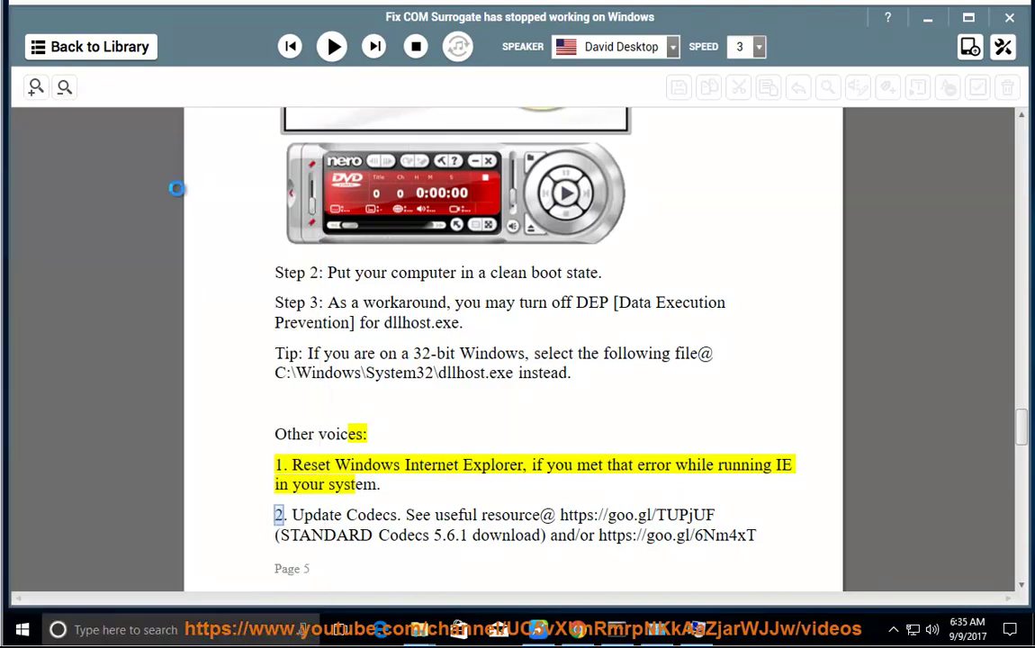